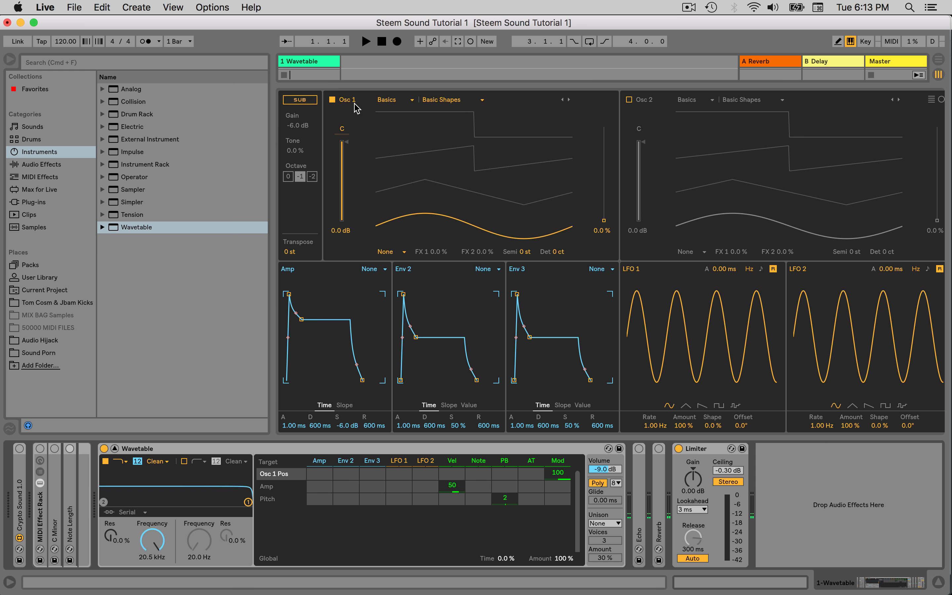
Set oscillator 1 to the Complex wavetable category and choose the Dubstep Organ wavetable
left_click(401, 103)
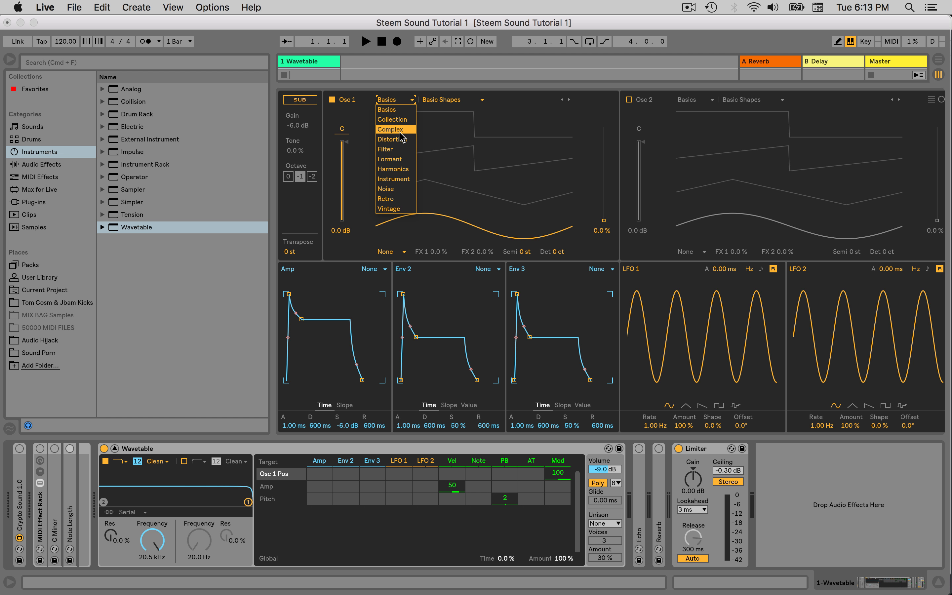
left_click(396, 129)
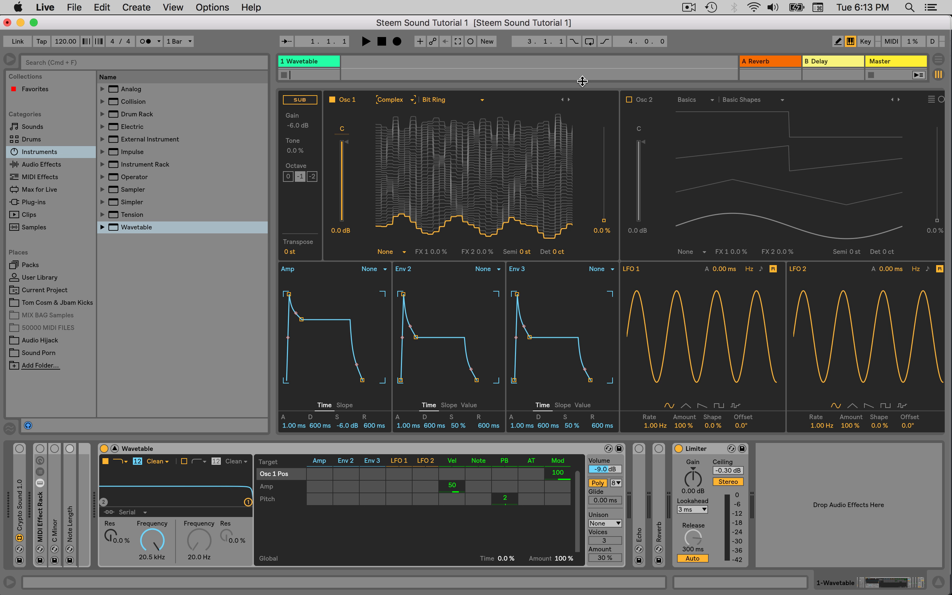
left_click(569, 100)
left_click(569, 99)
left_click(569, 100)
left_click(569, 100)
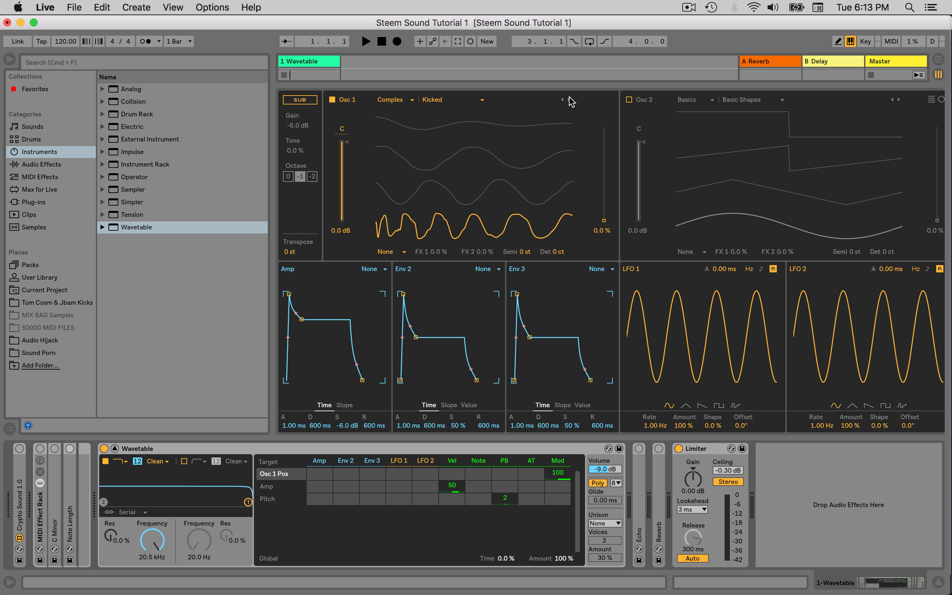
left_click(562, 100)
left_click(562, 99)
left_click(563, 99)
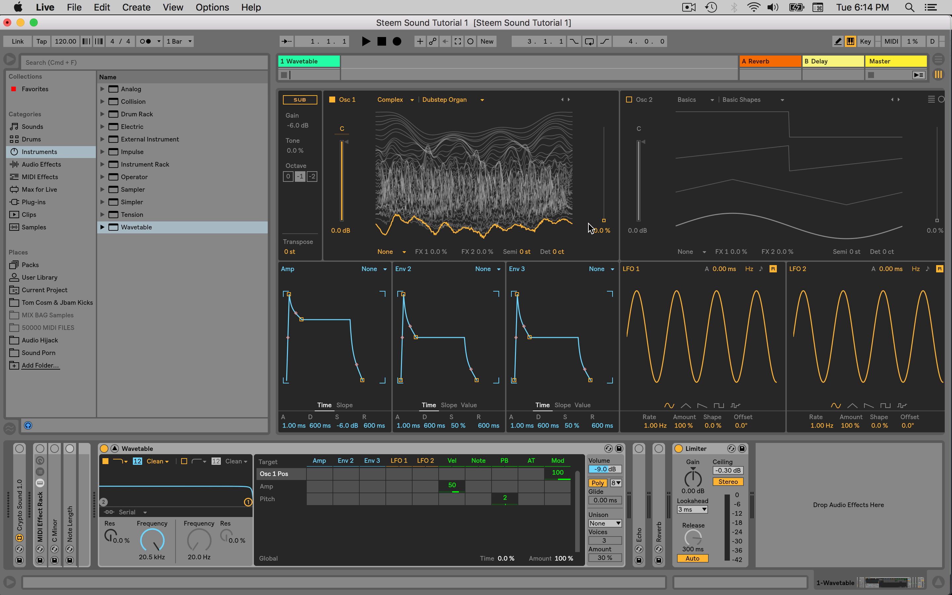
Play a note one octave lower, turn on the Reverb device and set Osc 1's wavetable position to 28%
key("z")
key("a")
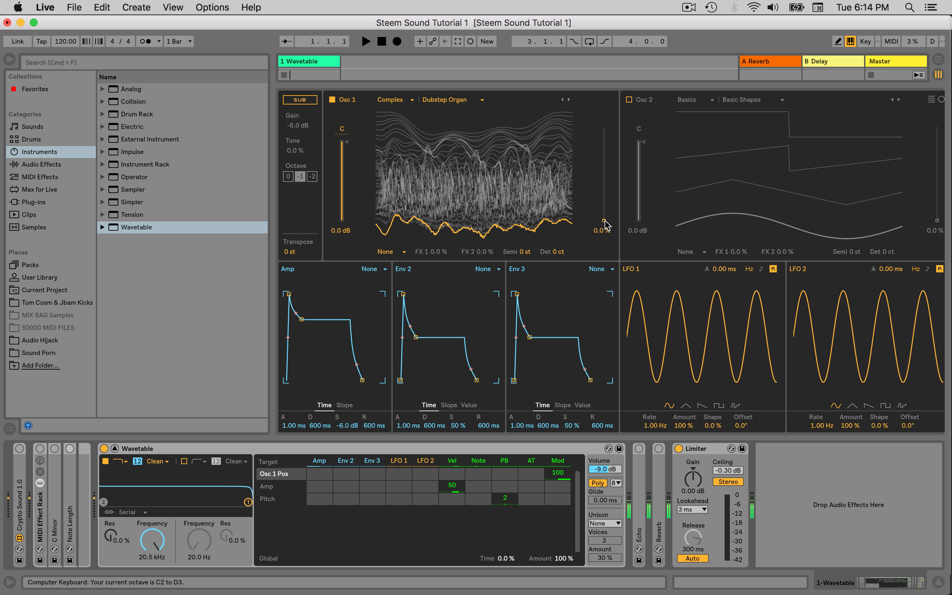
left_click_drag(604, 220, 604, 192)
left_click(658, 448)
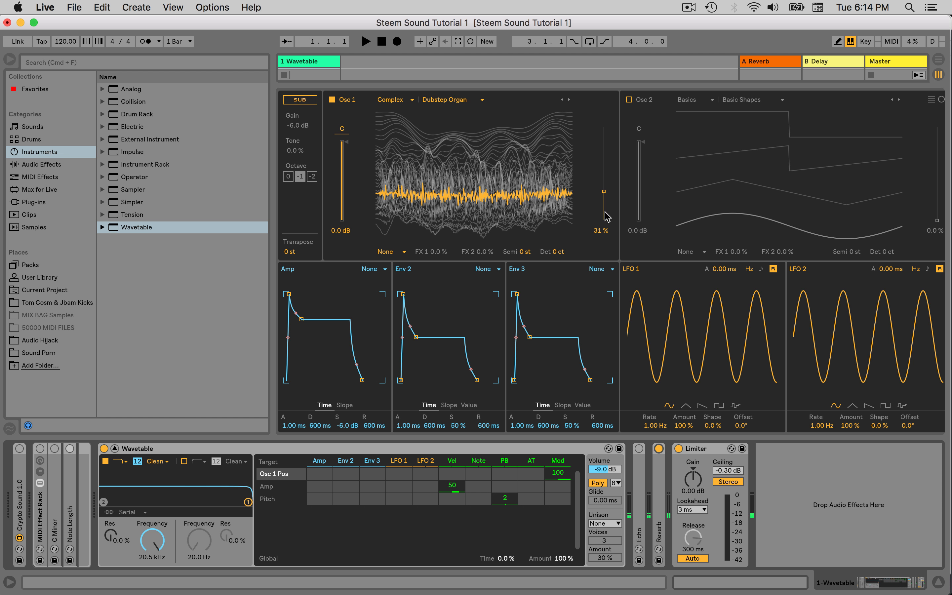
mouse_move(604, 192)
left_mouse_down()
mouse_move(604, 204)
mouse_move(604, 152)
mouse_move(606, 208)
mouse_move(604, 159)
mouse_move(604, 194)
left_mouse_up()
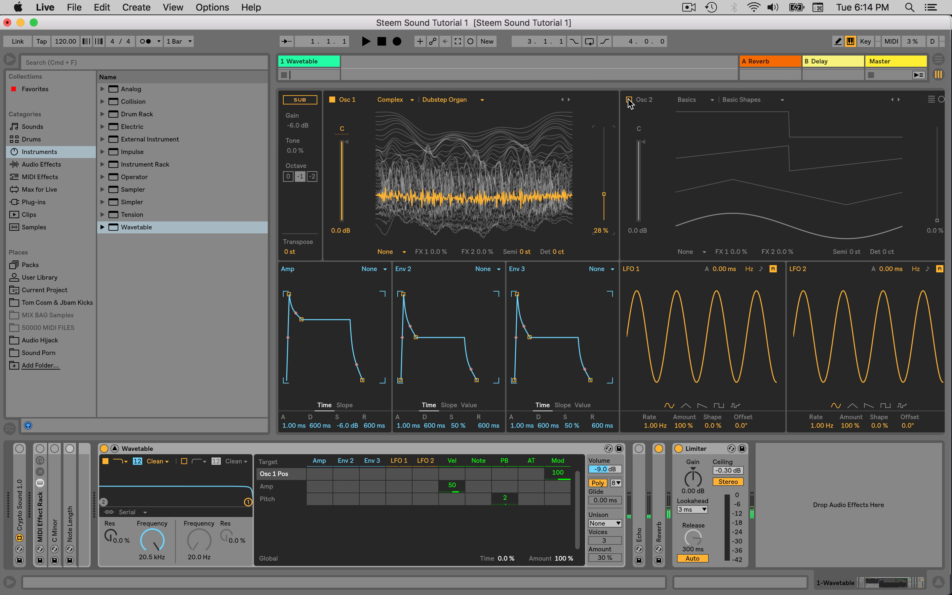
Enable oscillator 2 and set its wavetable category to Complex
left_click(629, 100)
left_click(760, 103)
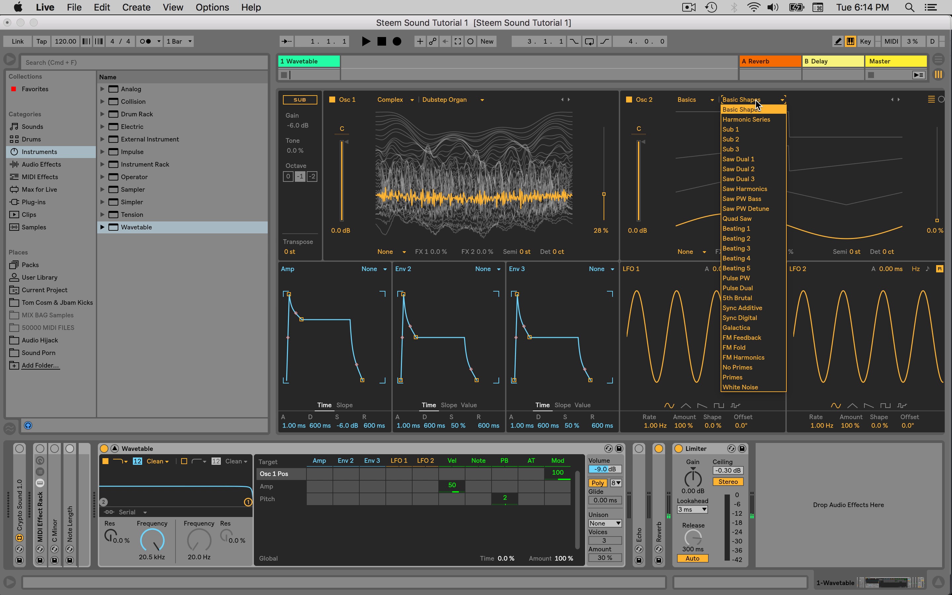
left_click(702, 103)
left_click(702, 103)
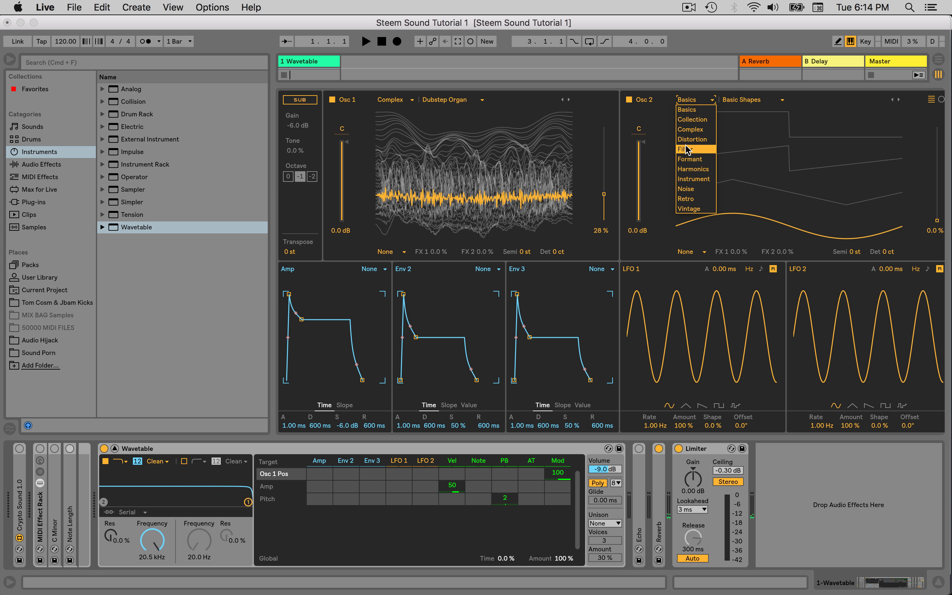
left_click(693, 129)
left_click(748, 99)
left_click(793, 103)
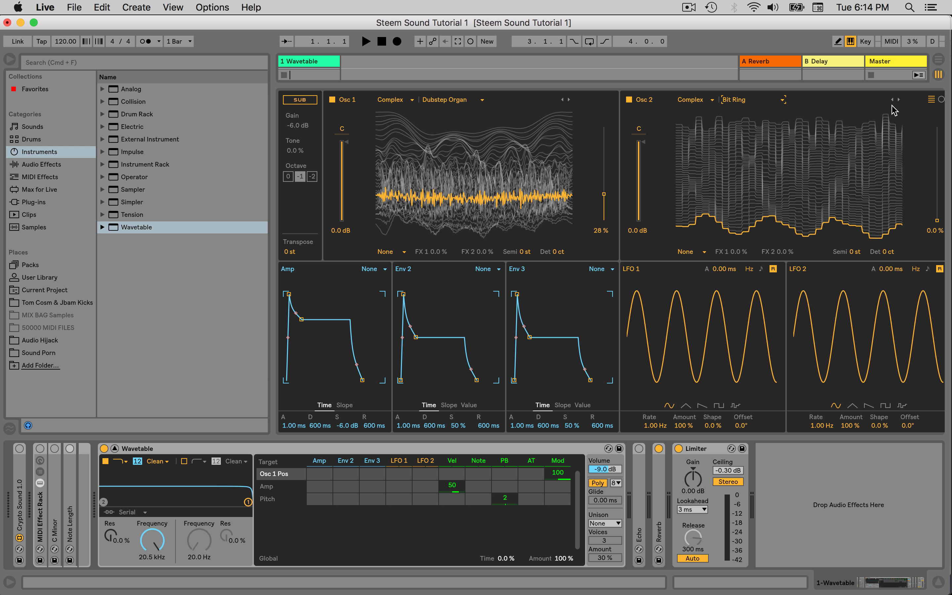
Step through oscillator 2's Complex wavetables and choose Void
left_click(898, 99)
left_click(899, 99)
left_click(899, 100)
left_click(899, 99)
left_click(899, 100)
left_click(899, 100)
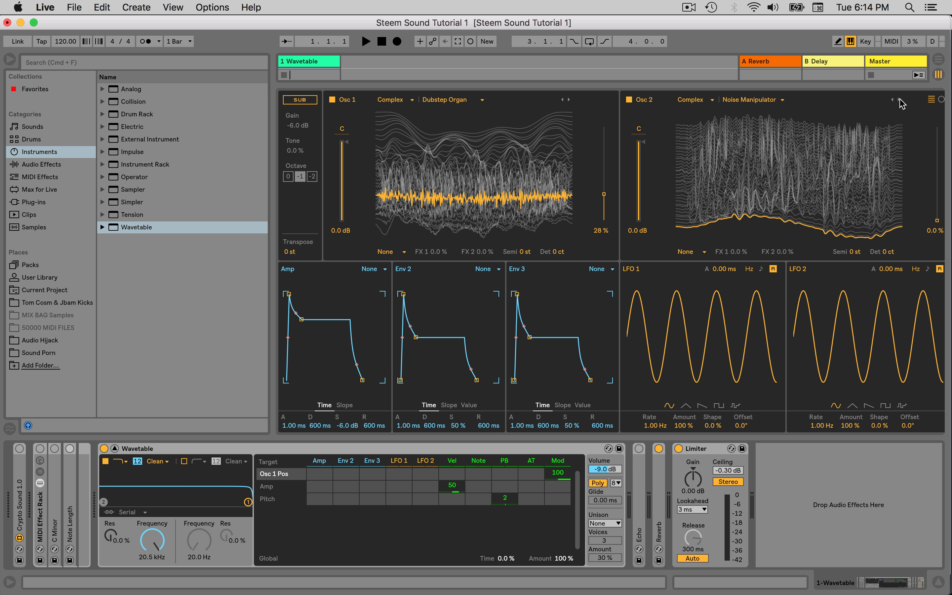
left_click(899, 100)
left_click(899, 99)
left_click(899, 99)
left_click(899, 99)
left_click(899, 99)
left_click(899, 100)
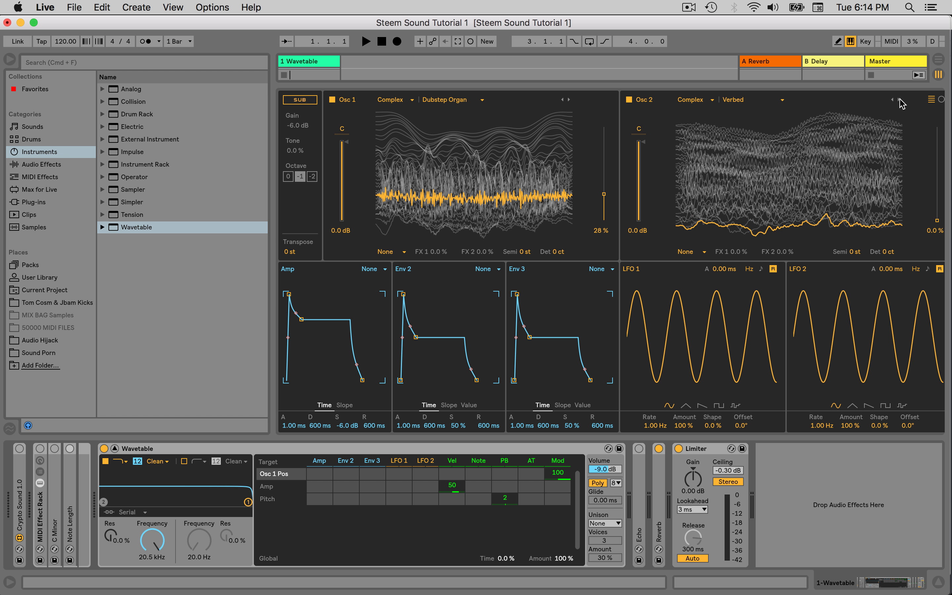
left_click(899, 99)
left_click(899, 100)
left_click(898, 99)
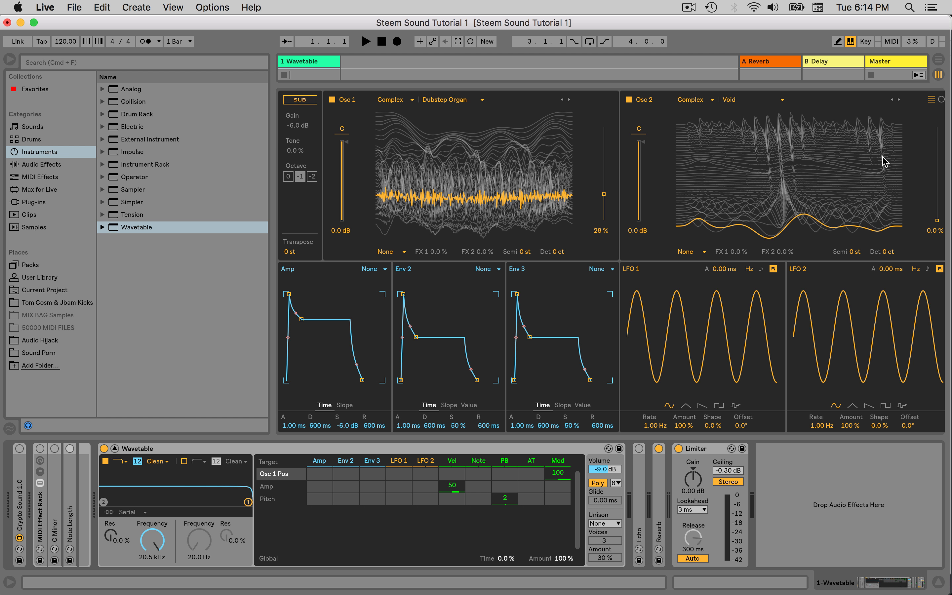
Fine-tune both wavetable positions by ear, to 45% for Osc 1 and 41% for Osc 2
mouse_move(938, 221)
left_mouse_down()
mouse_move(937, 188)
mouse_move(938, 202)
left_mouse_up()
left_click_drag(603, 190, 604, 179)
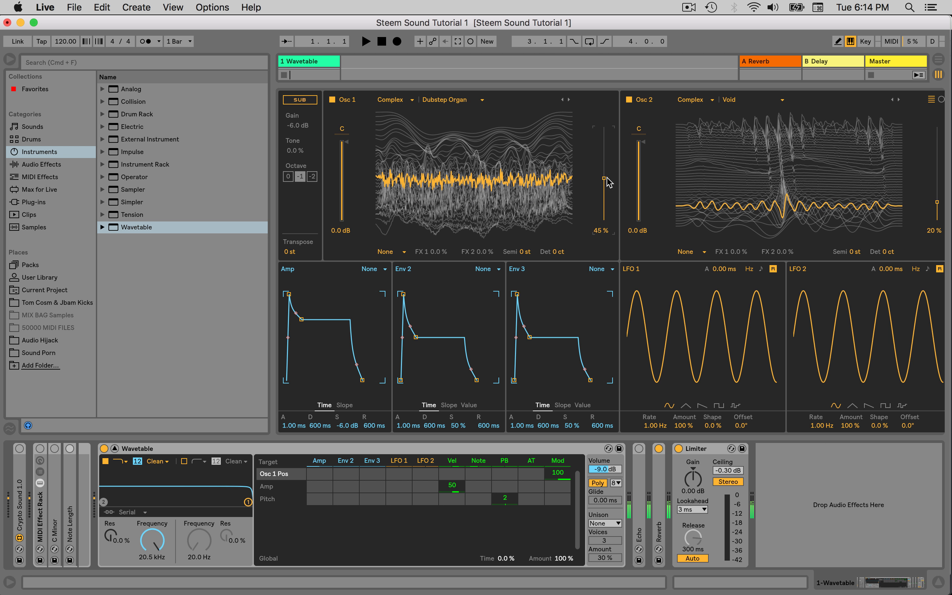
left_click_drag(937, 200, 937, 177)
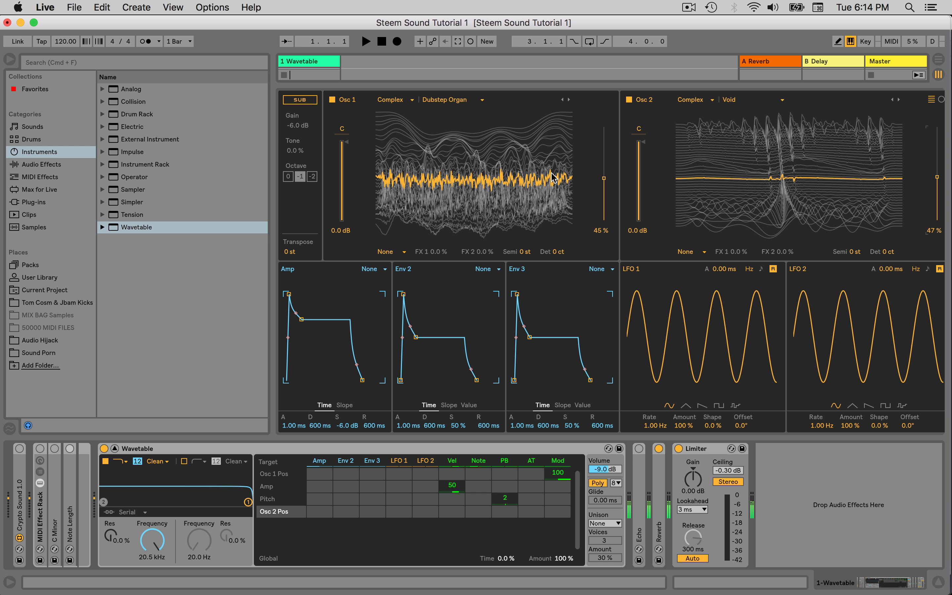
left_click_drag(597, 186, 623, 195)
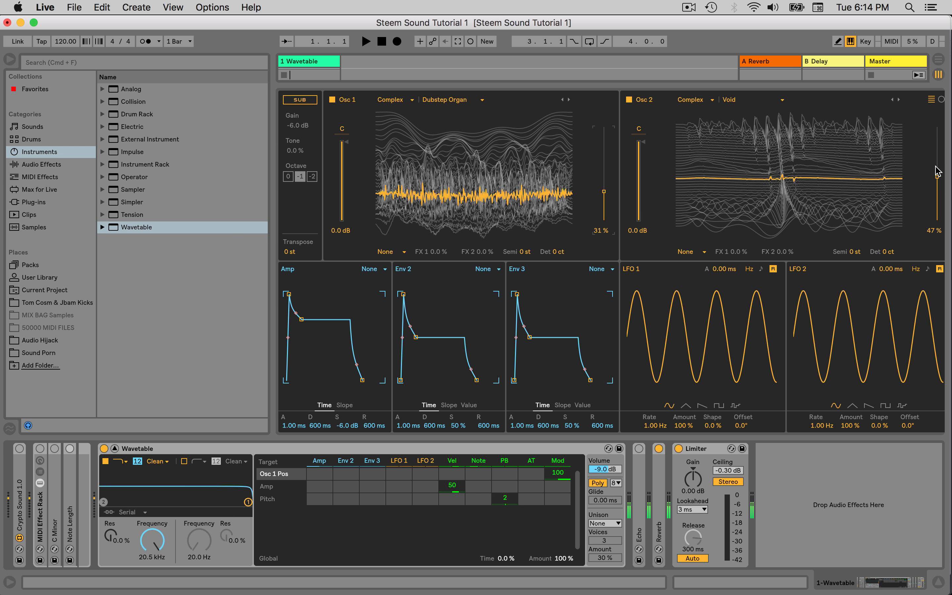
left_click_drag(937, 178, 937, 198)
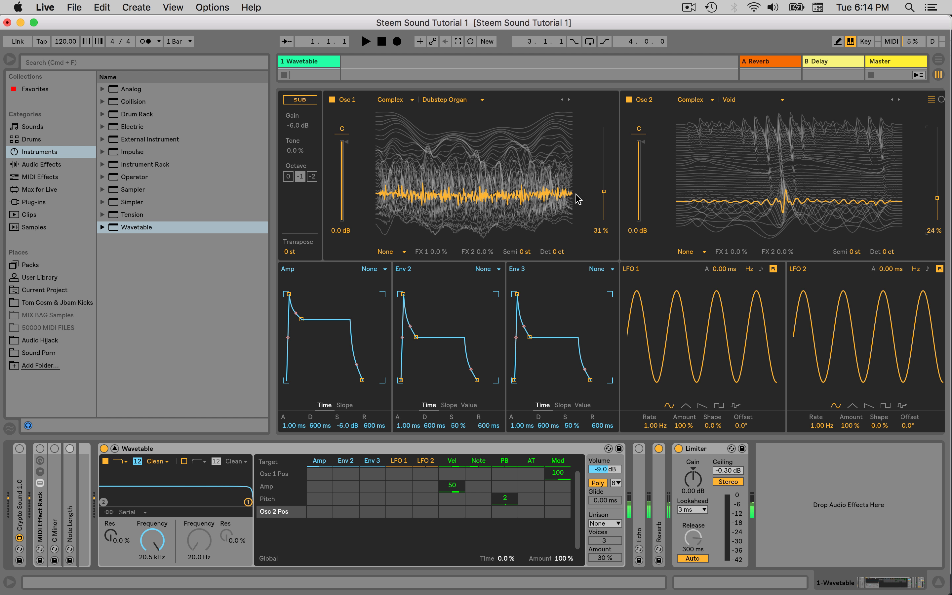
left_click(604, 192)
left_click_drag(604, 191, 613, 186)
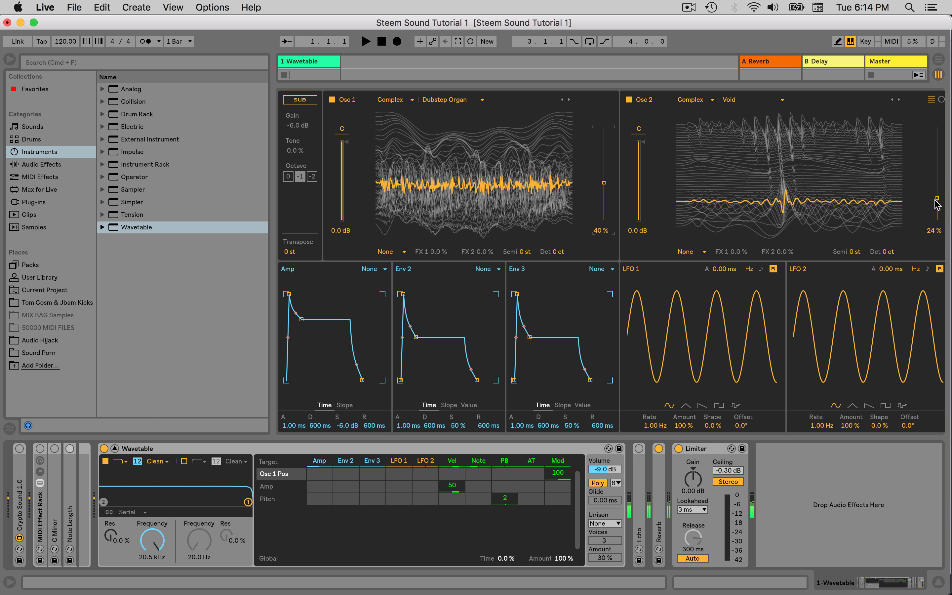
left_click_drag(936, 201, 937, 185)
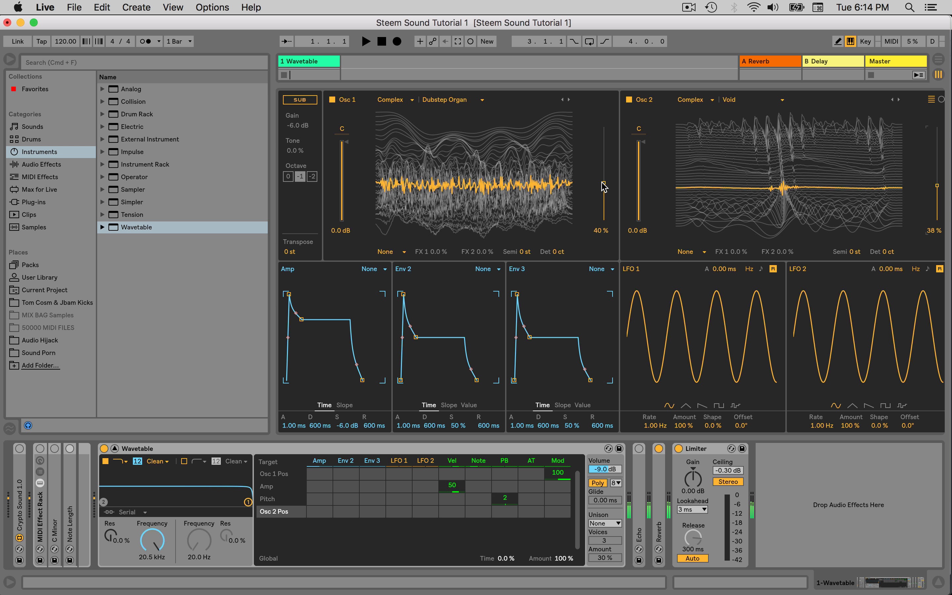
left_click_drag(604, 186, 604, 179)
left_click(937, 187)
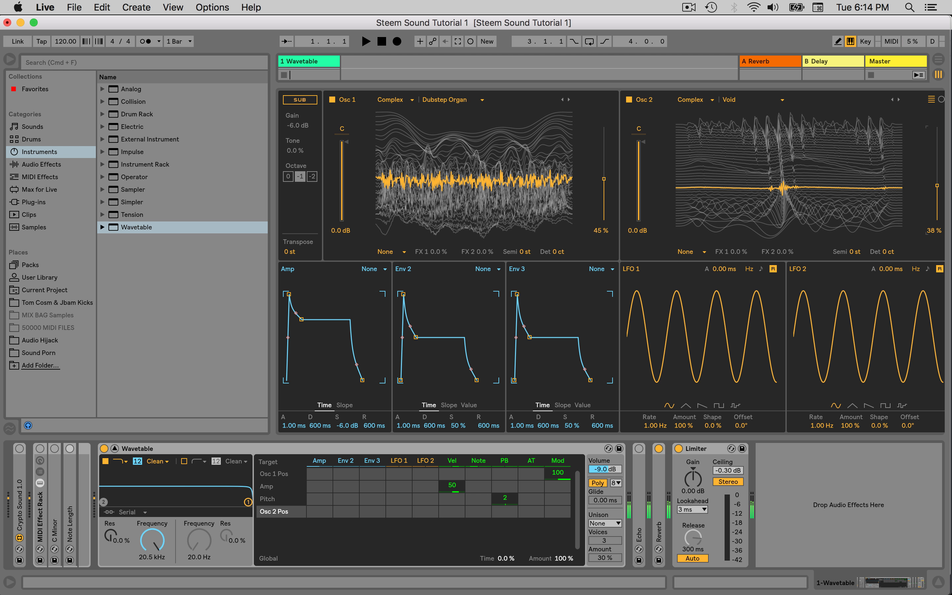
left_click_drag(938, 185, 937, 182)
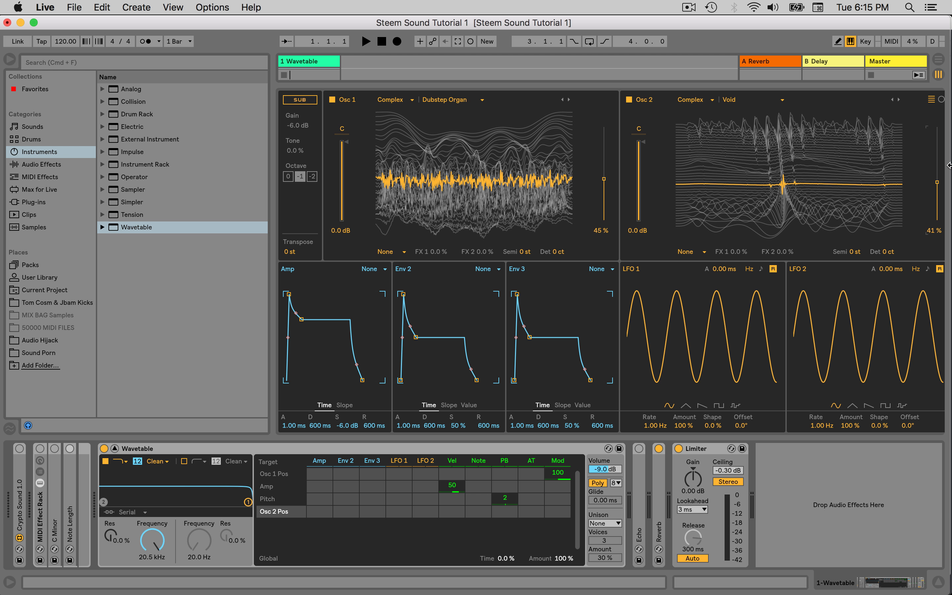
Modulate Osc 1 Pos with LFO 1 by an amount of 12 and turn off retrigger on both LFOs
left_click(605, 179)
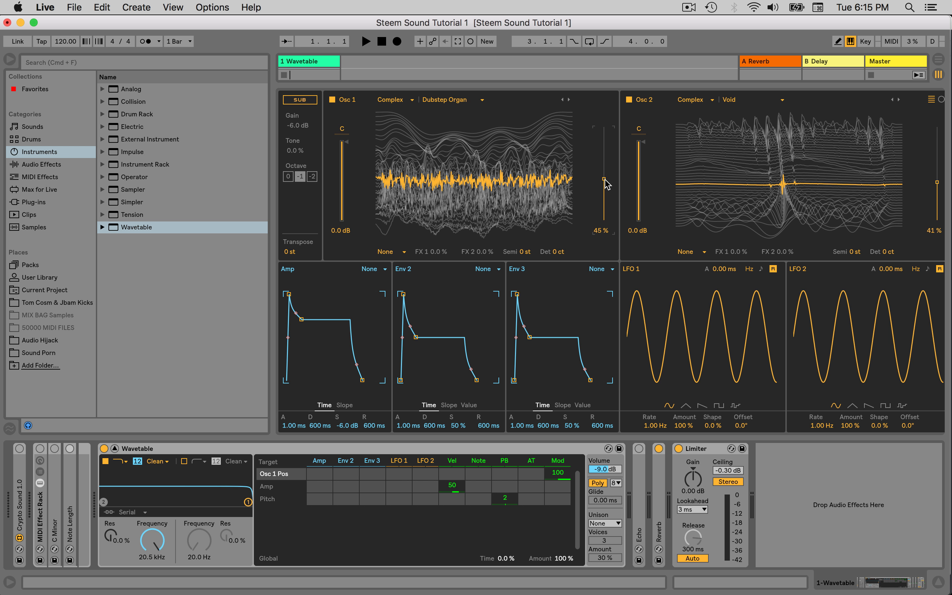
left_click(399, 473)
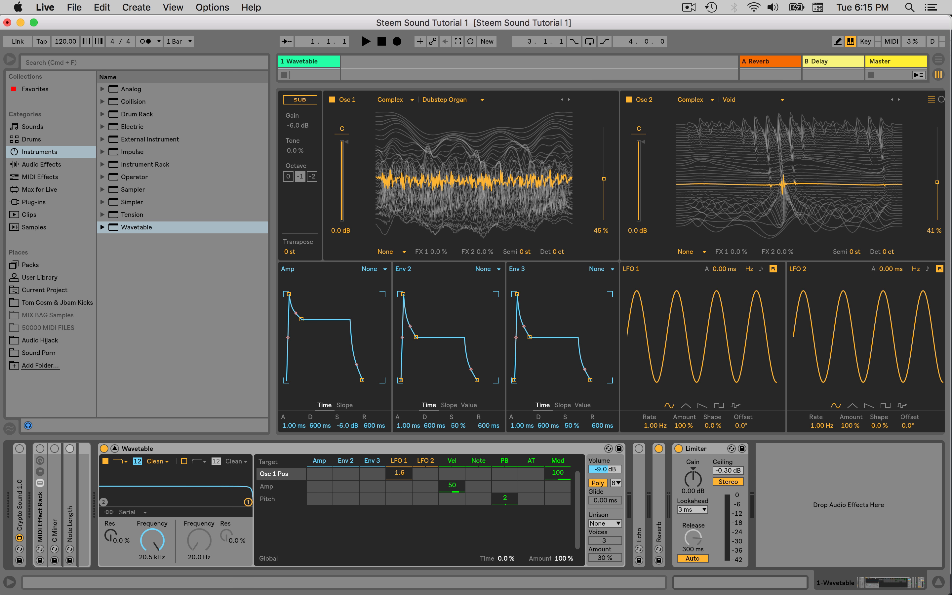
left_click(774, 269)
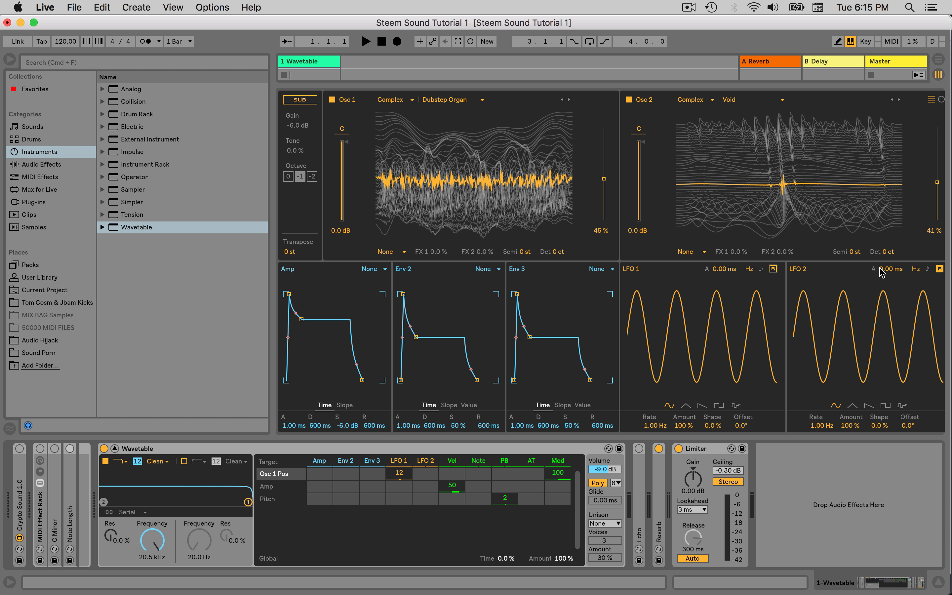
left_click(938, 269)
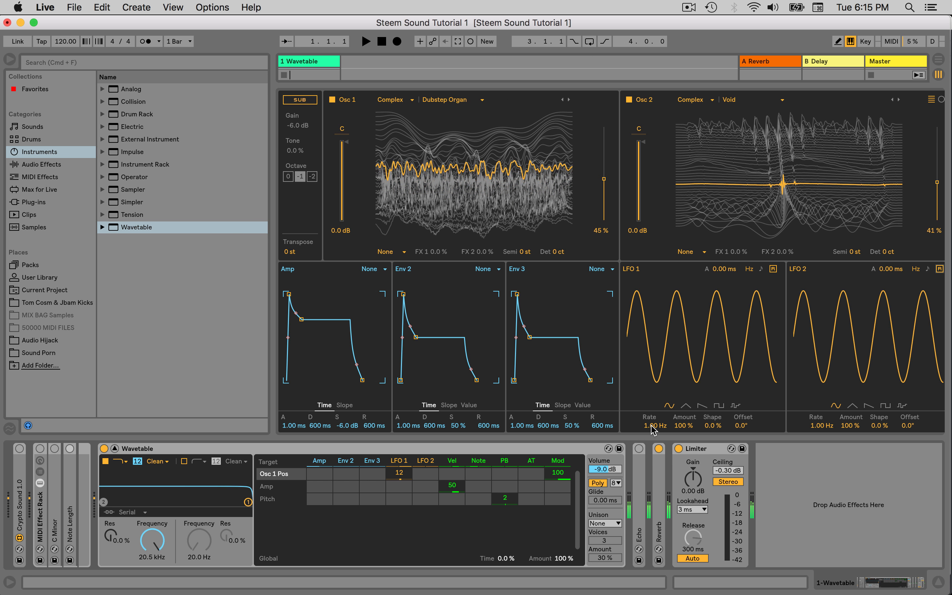
Slow LFO 1's rate to 0.16 Hz and modulate Osc 2 Pos with LFO 1 by an amount of -12
left_click_drag(652, 430, 652, 453)
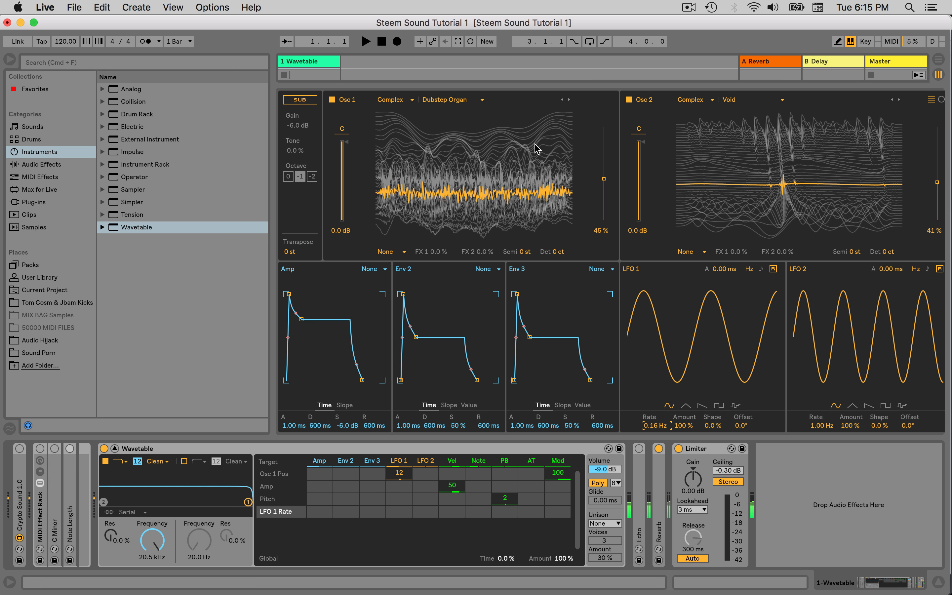
left_click(938, 182)
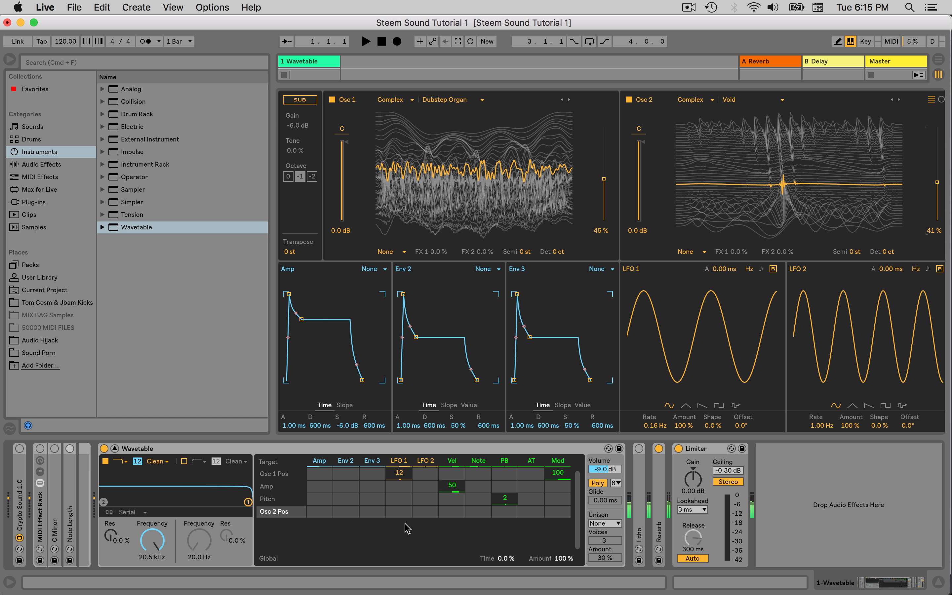
left_click_drag(398, 511, 398, 522)
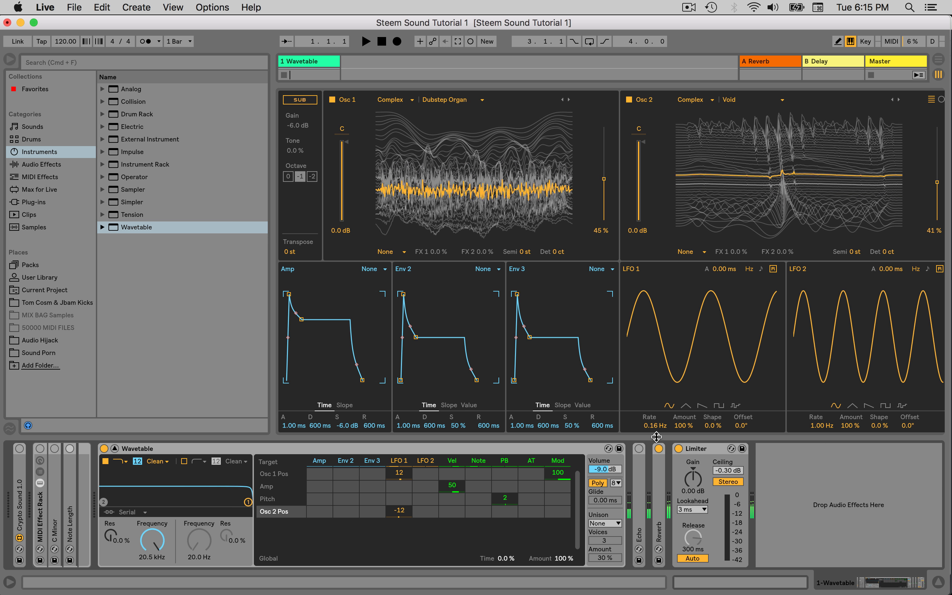
Modulate the LFO 1 rate with LFO 2 by an amount of 20 and set LFO 2's rate to 0.11 Hz
left_click(655, 426)
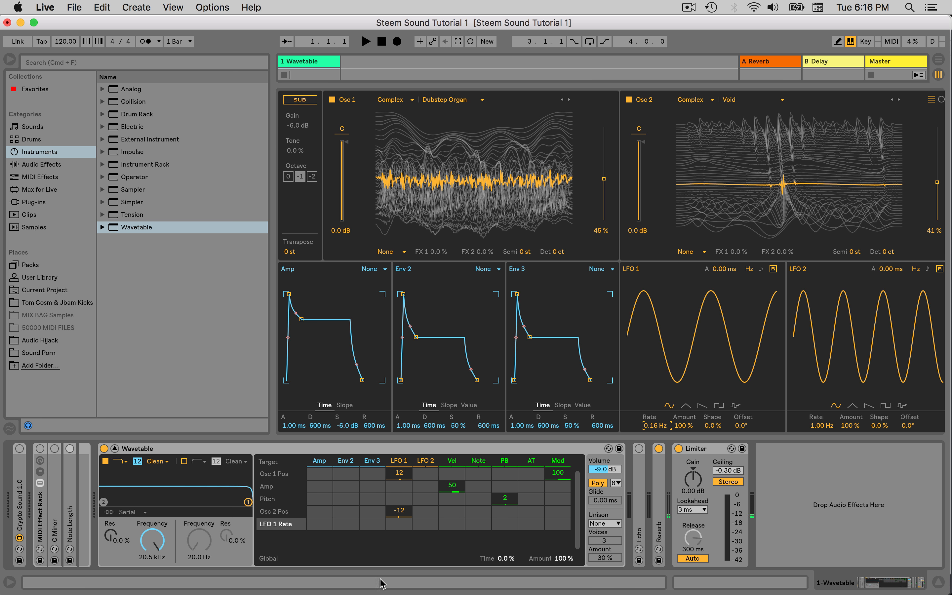
left_click(426, 523)
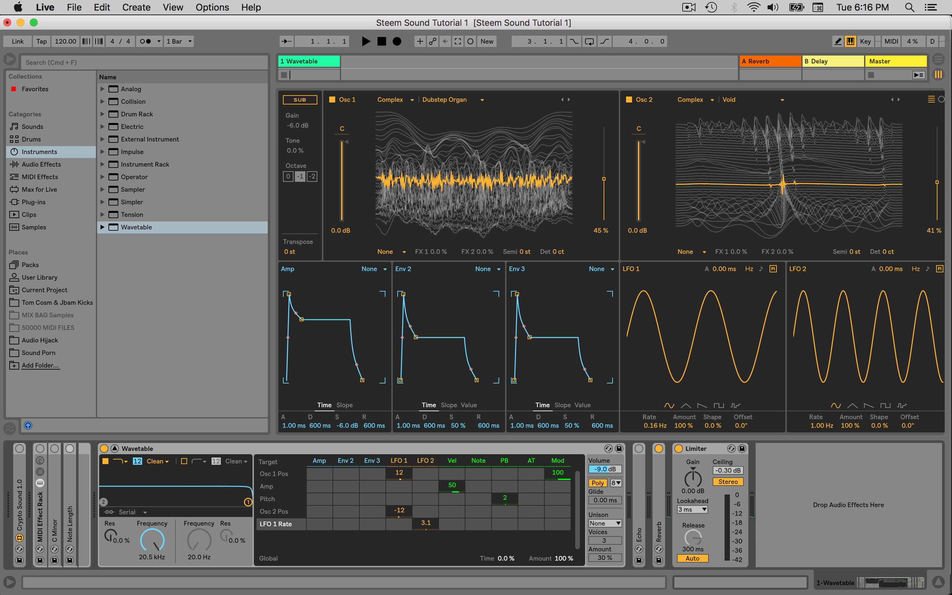
left_click_drag(426, 523, 426, 520)
left_click_drag(822, 426, 823, 458)
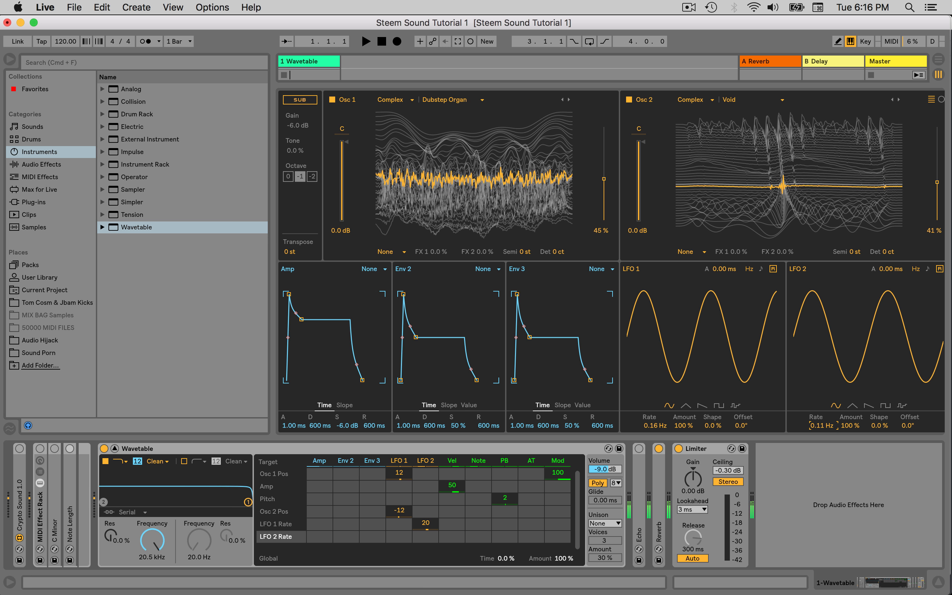
Reduce the LFO 1 modulation amounts to 3.1 for Osc 1 Pos and -7.8 for Osc 2 Pos
left_click_drag(401, 473, 402, 504)
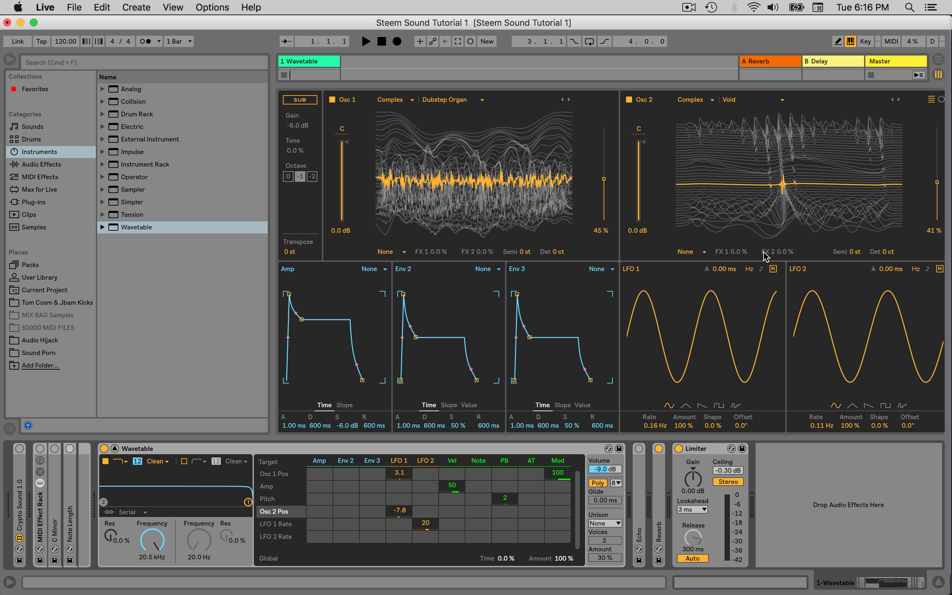
Group the Wavetable device into an Instrument Rack and show the rack's macro controls
left_click(189, 449)
key("super+g")
left_click(105, 460)
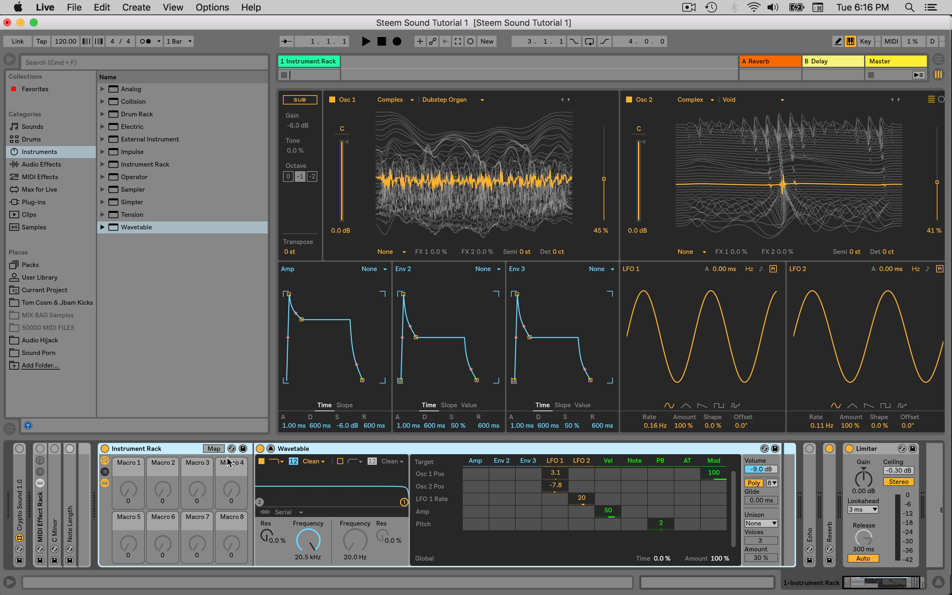
Map the Osc 1 wave position to Macro 1 and the Osc 2 wave position to Macro 2
left_click(214, 449)
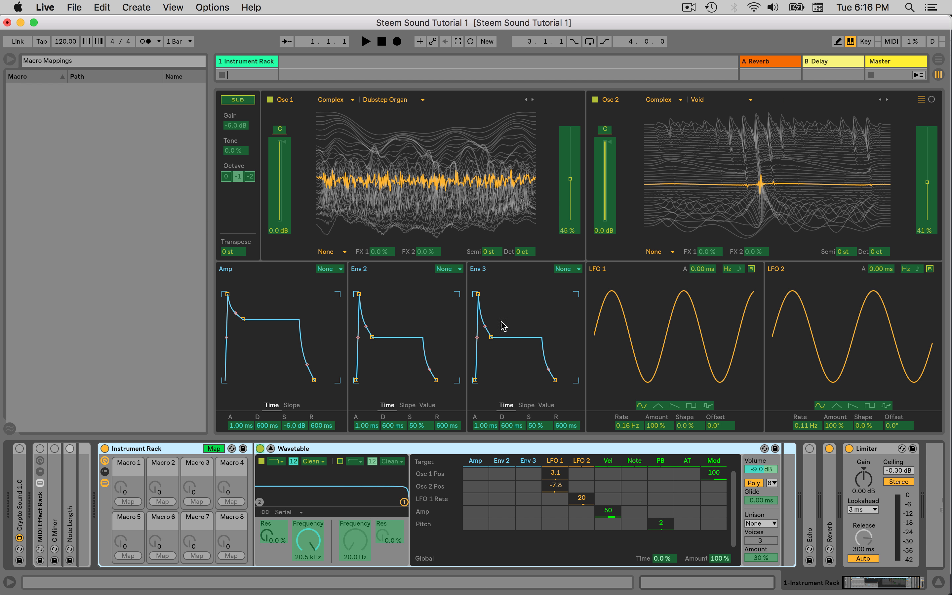
left_click(571, 183)
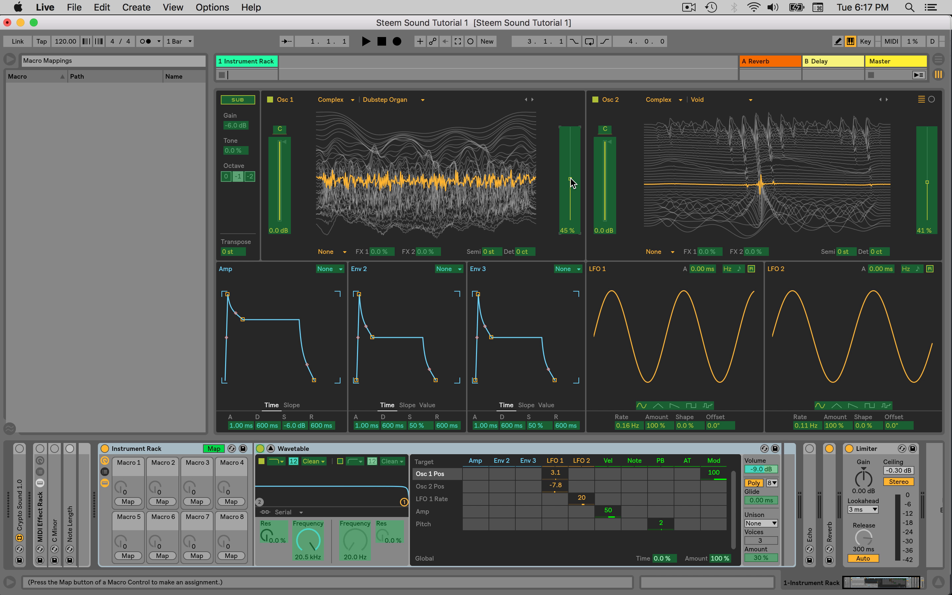
left_click(128, 501)
left_click(926, 183)
left_click(162, 501)
Set the Osc 1 Pos macro to 38 % and the Osc 2 Pos macro to 39 %, and leave macro mapping
left_click_drag(120, 487, 121, 448)
left_click_drag(154, 488, 129, 486)
left_click_drag(126, 487, 156, 441)
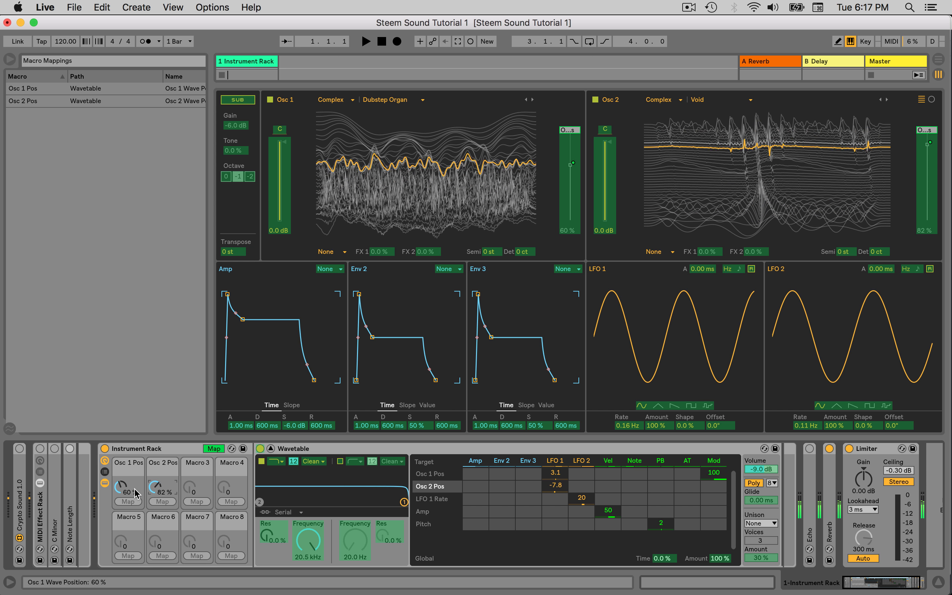
left_click_drag(155, 487, 155, 503)
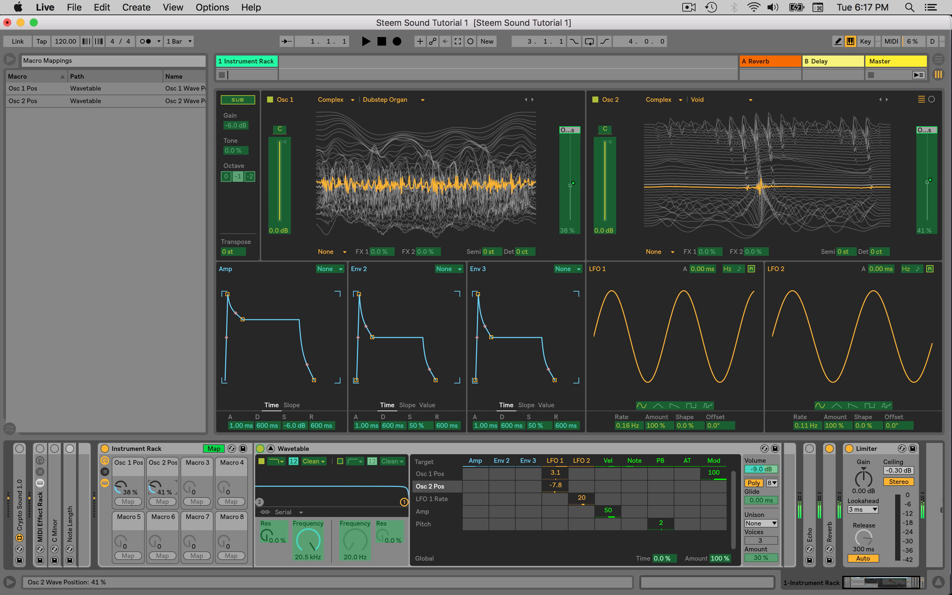
left_click(213, 448)
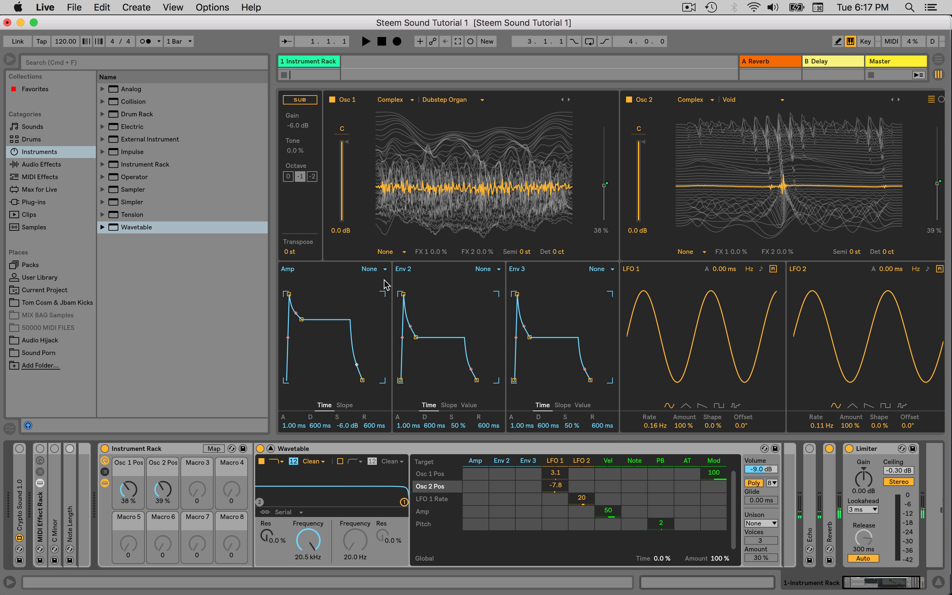
Set the effect mode of both Osc 1 and Osc 2 to Modern
left_click(398, 252)
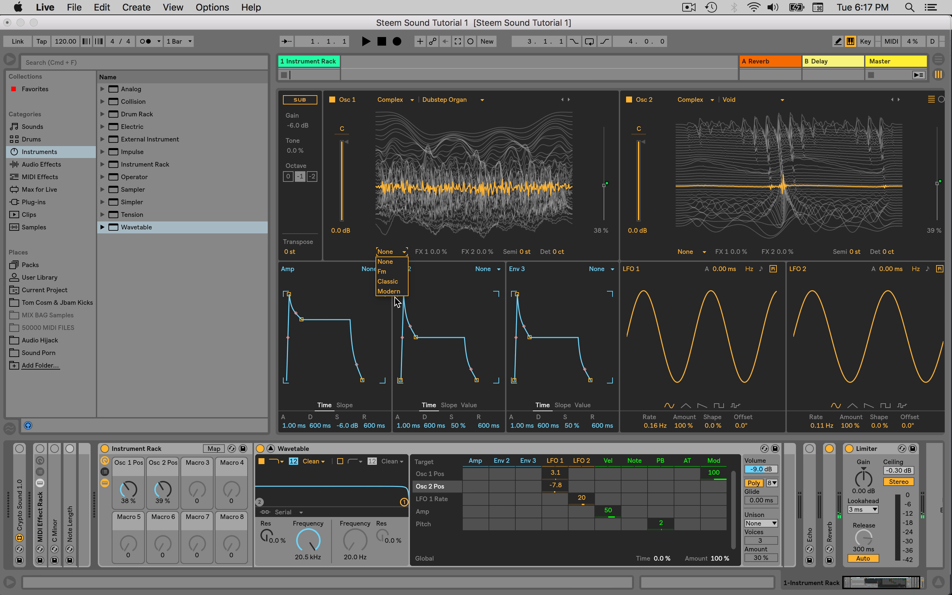
left_click(414, 289)
left_click(390, 251)
left_click(389, 291)
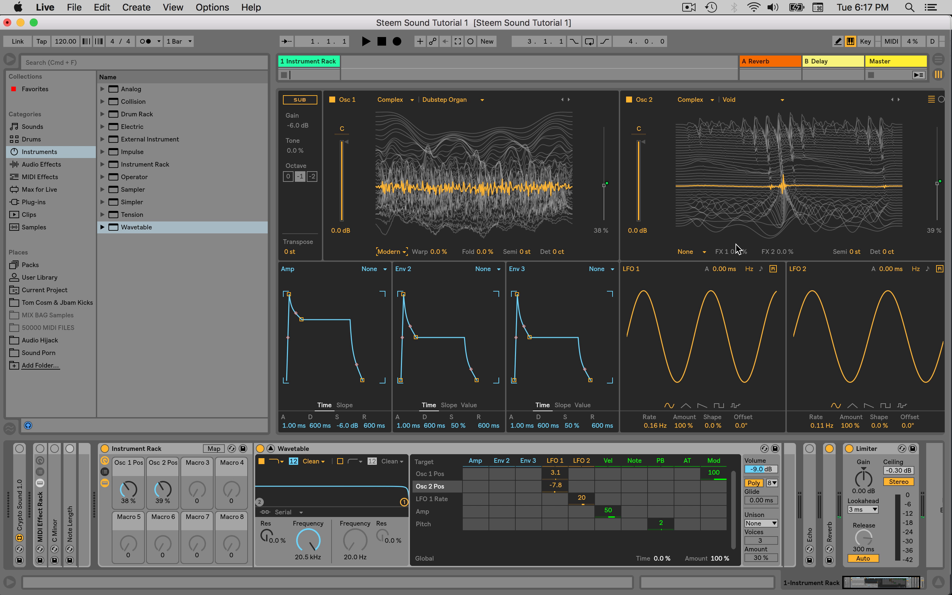
left_click(688, 252)
left_click(689, 291)
Try different Warp and Fold amounts on Osc 1, ending at -38 % Warp and 23 % Fold
left_click_drag(484, 252, 484, 206)
left_click_drag(439, 252, 447, 208)
left_click_drag(490, 250, 490, 298)
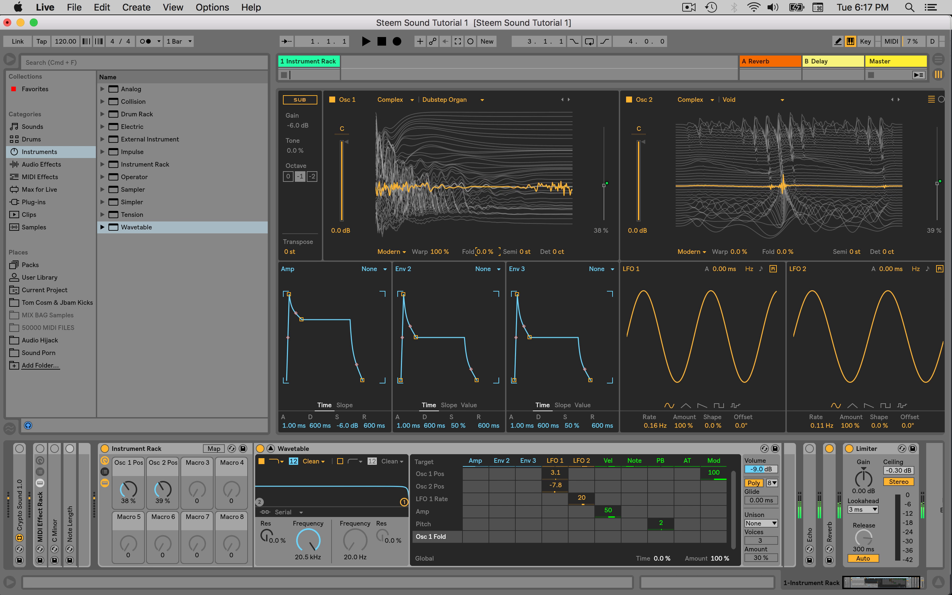
left_click_drag(441, 254, 440, 311)
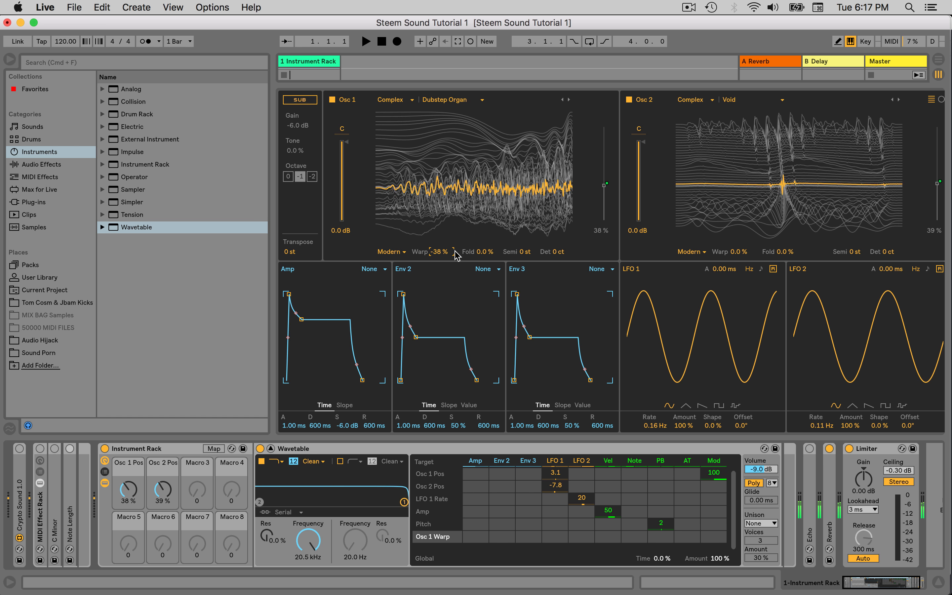
left_click_drag(490, 250, 490, 242)
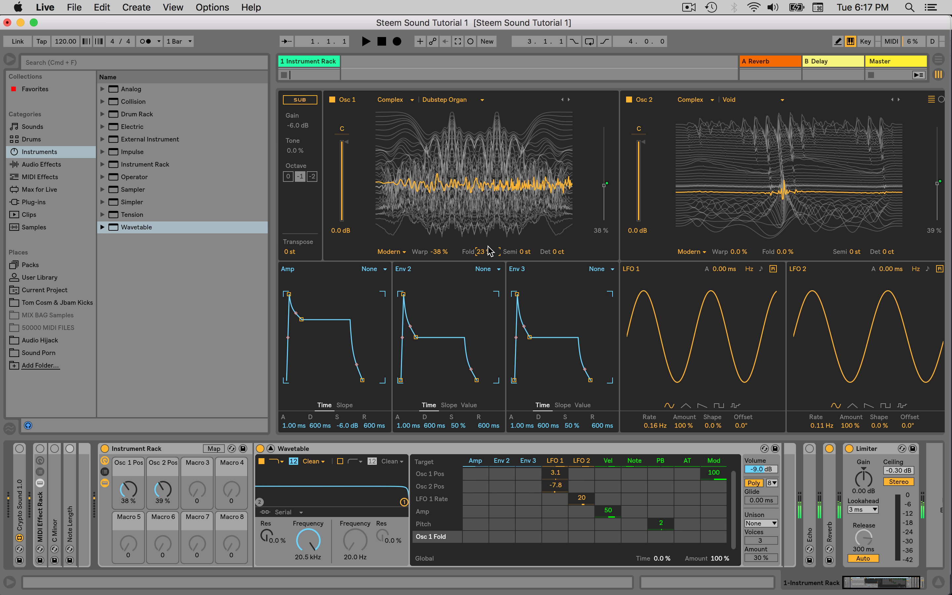
Map Osc 1's Warp to Macro 3 and its Fold to Macro 4
left_click(214, 449)
left_click(389, 252)
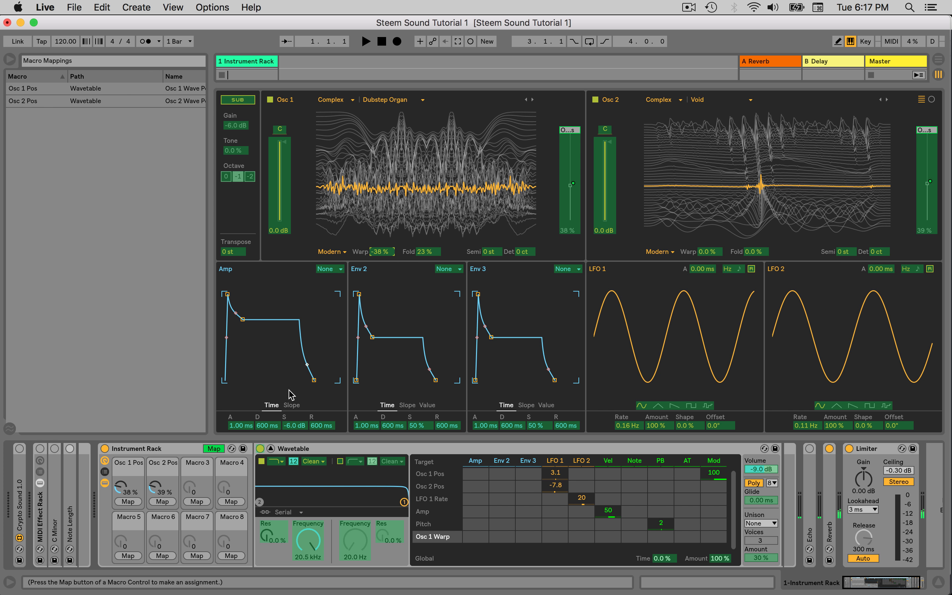
left_click(197, 502)
left_click(432, 252)
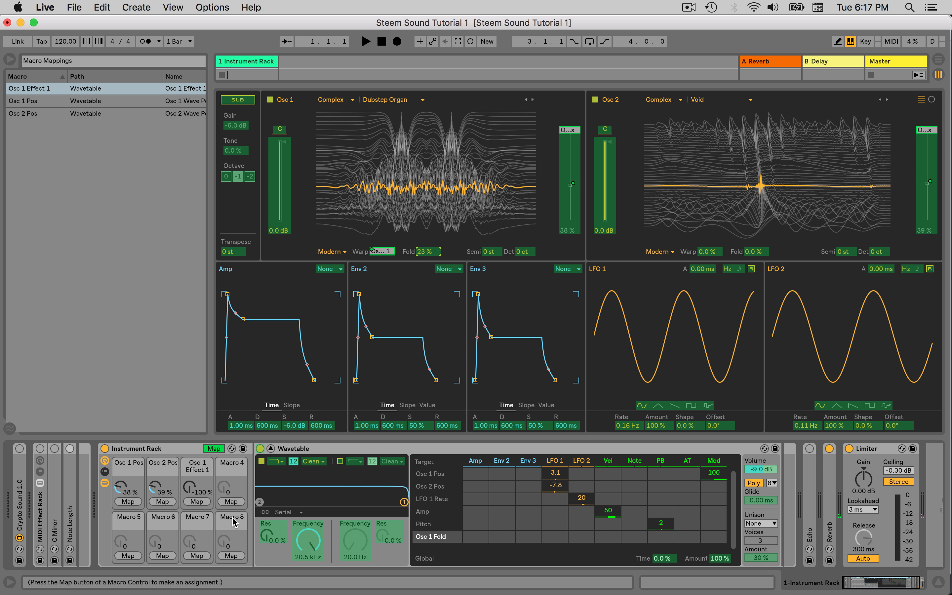
left_click(231, 501)
Map Osc 2's Warp to Macro 5 and its Fold to Macro 6
left_click(708, 252)
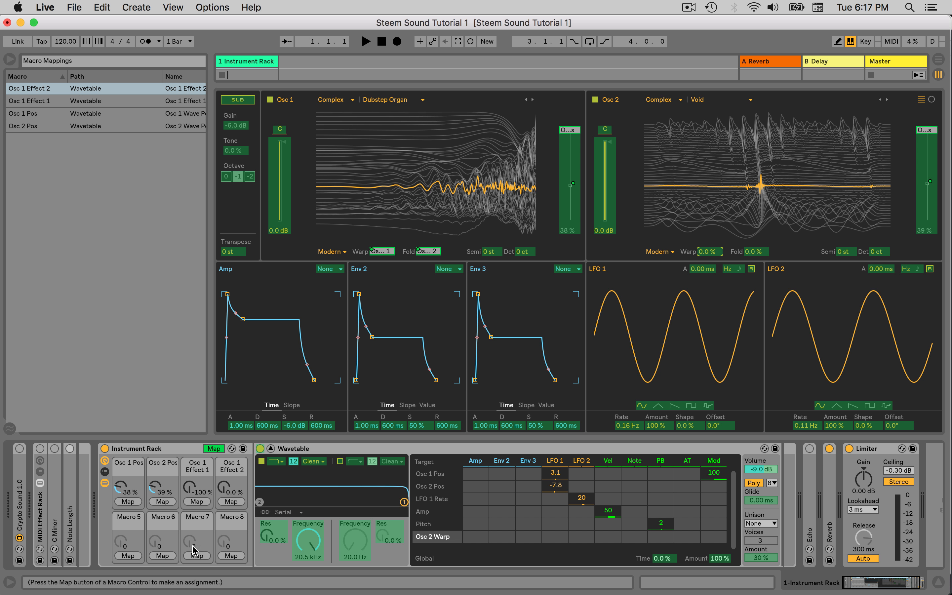
left_click(128, 556)
left_click(755, 252)
left_click(162, 555)
Set the minimum of the Osc 1 Effect 1 and Osc 2 Effect 1 macro mappings to 0 % and leave macro mapping
left_click_drag(211, 252, 375, 252)
left_click(323, 102)
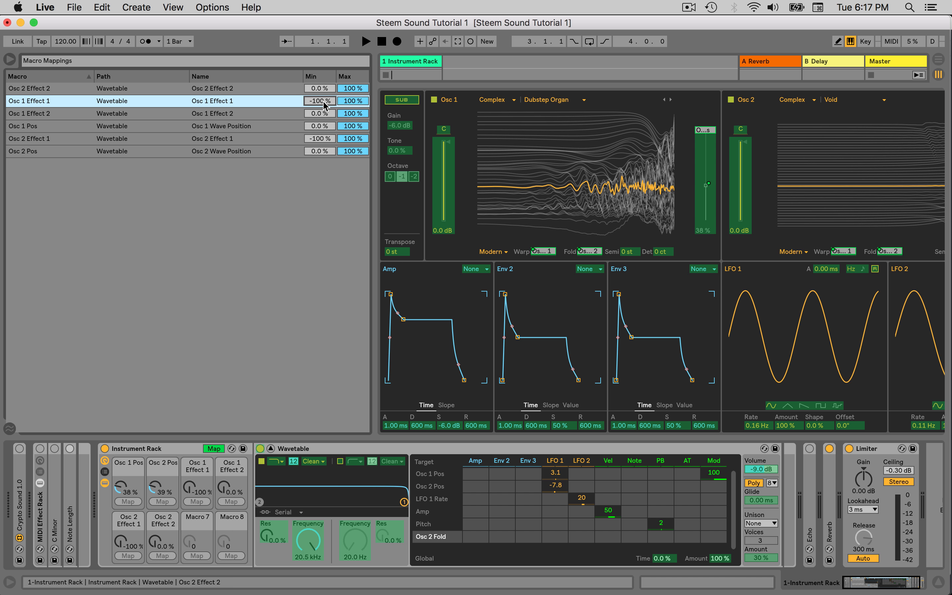
type("0")
key("Return")
left_click(322, 118)
left_click(322, 126)
type("0")
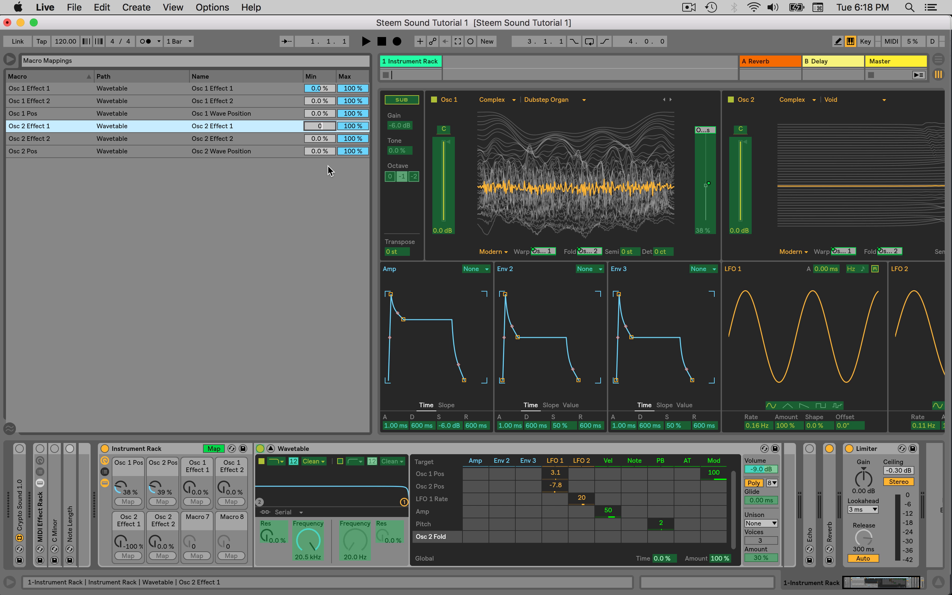
key("Return")
left_click(213, 449)
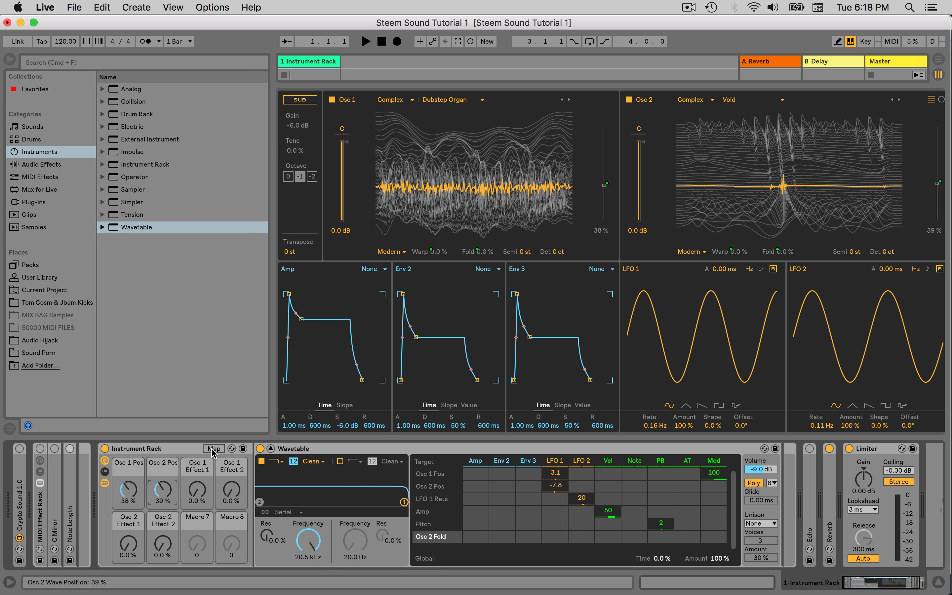
Switch the Wavetable voice mode to Mono and set Glide to 1.41 s
left_click(754, 483)
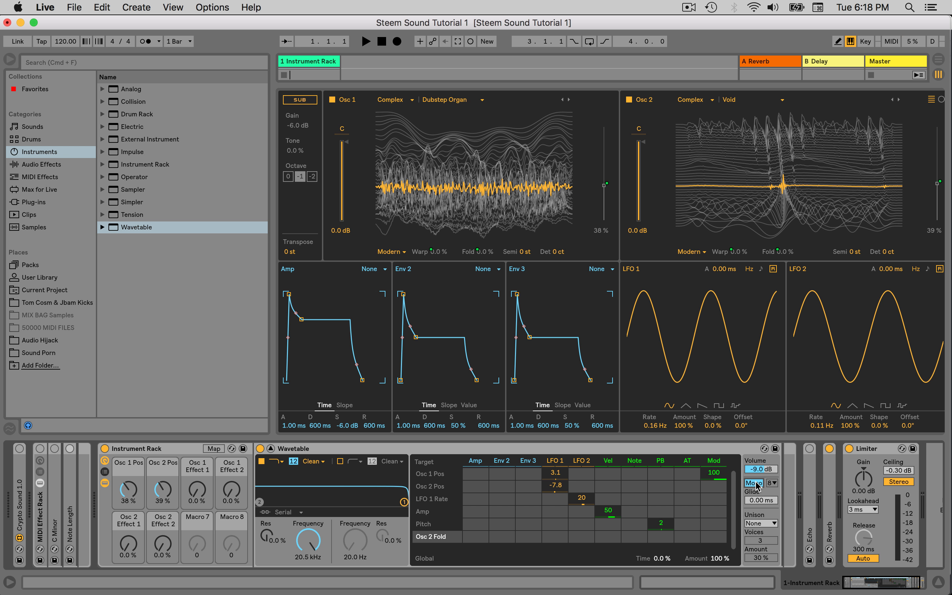
left_click_drag(761, 500, 761, 445)
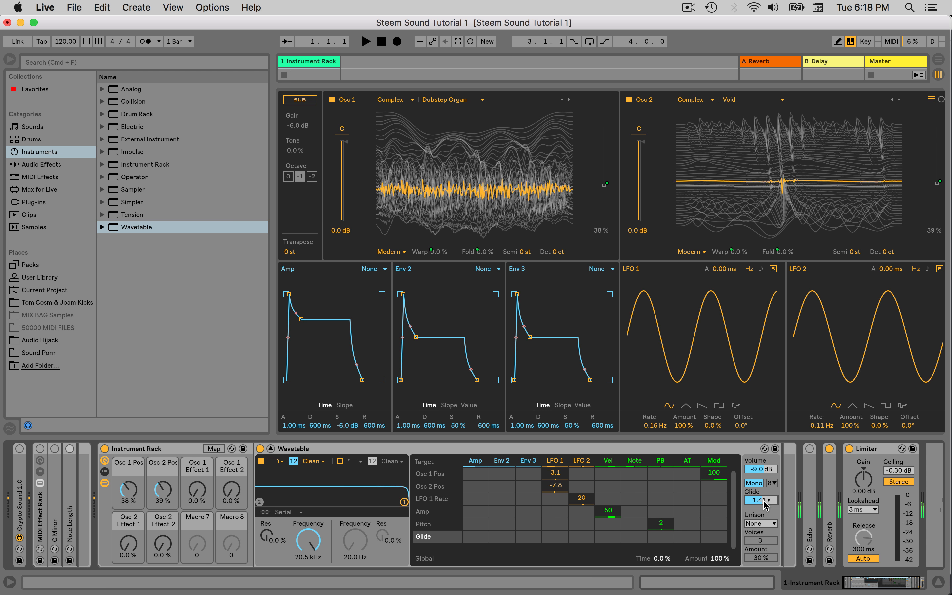
left_click_drag(764, 499, 764, 499)
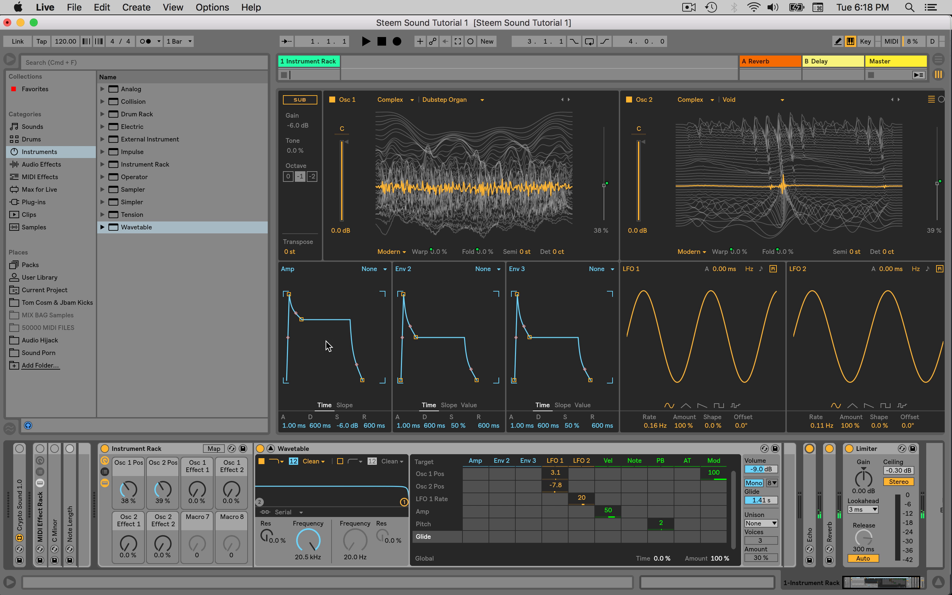
Turn on the Crypto Sound 1.0, MIDI Effect Rack and Note Length devices
left_click(19, 449)
left_click(40, 449)
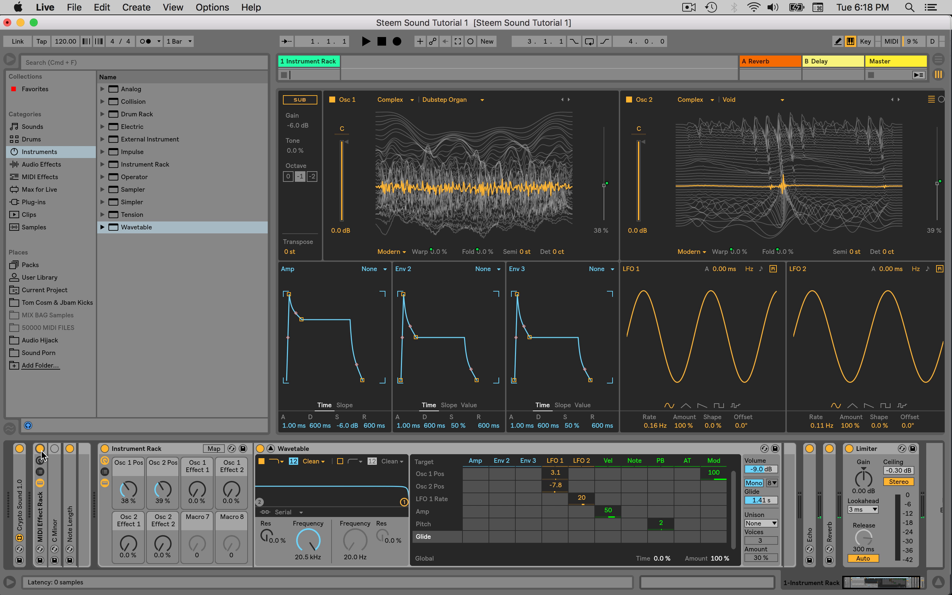
left_click(70, 448)
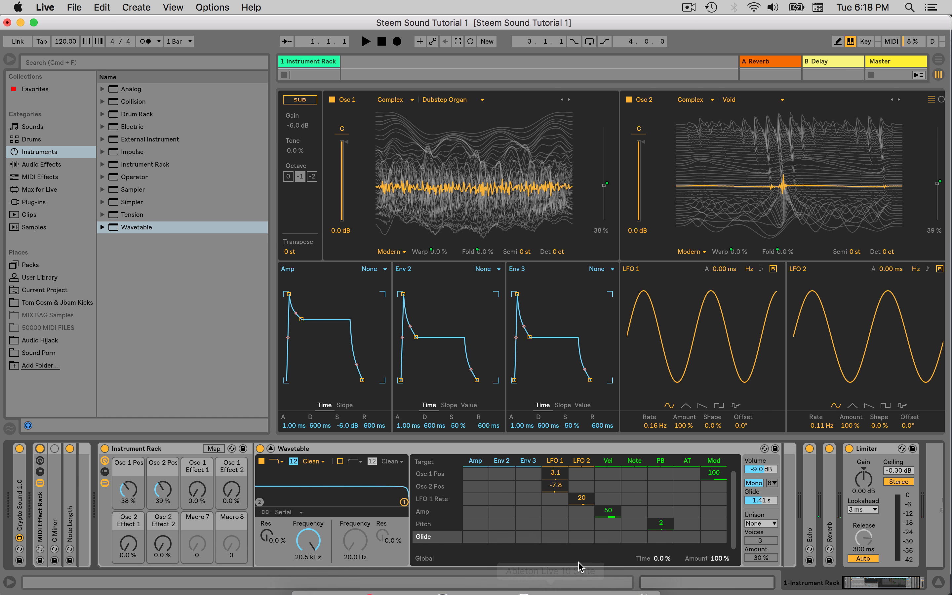
Switch to the Crypto Sound 1.0 patch in Max and examine its note output, currency inputs, URL combine object and metro 2000 timer
left_click(578, 577)
scroll(538, 494, "down", 1)
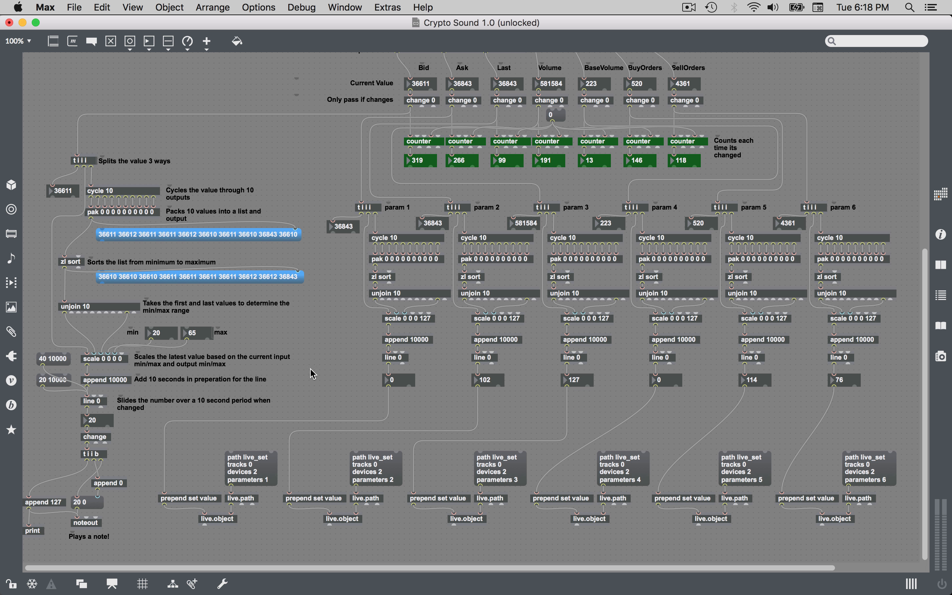
left_click(58, 384)
scroll(781, 218, "up", 15)
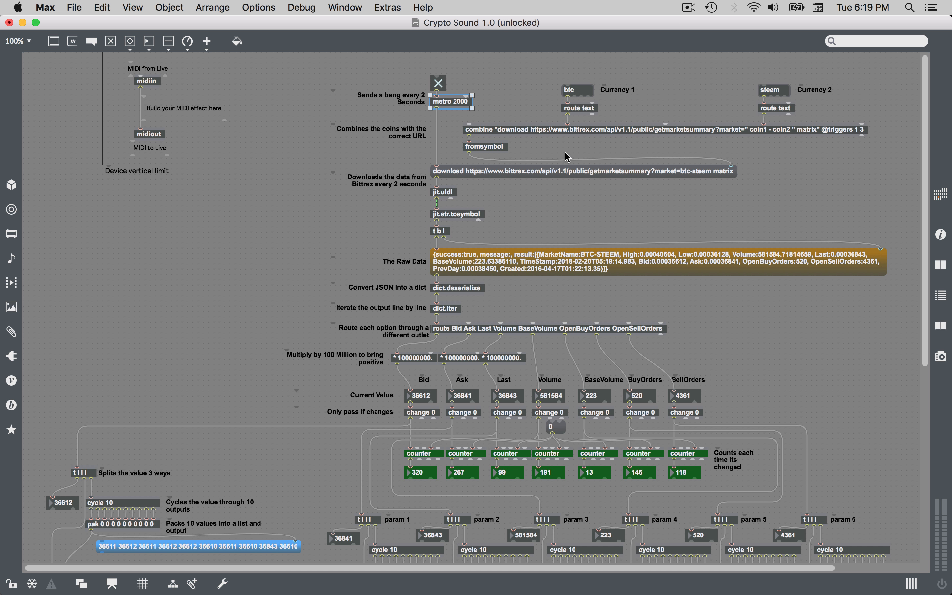
scroll(597, 236, "down", 1)
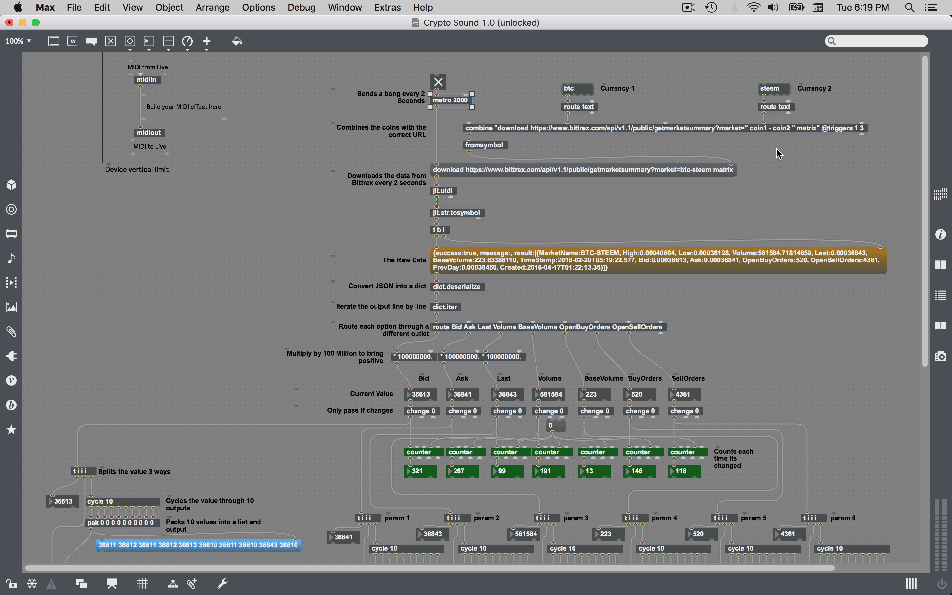
left_click(732, 129)
left_click(450, 100)
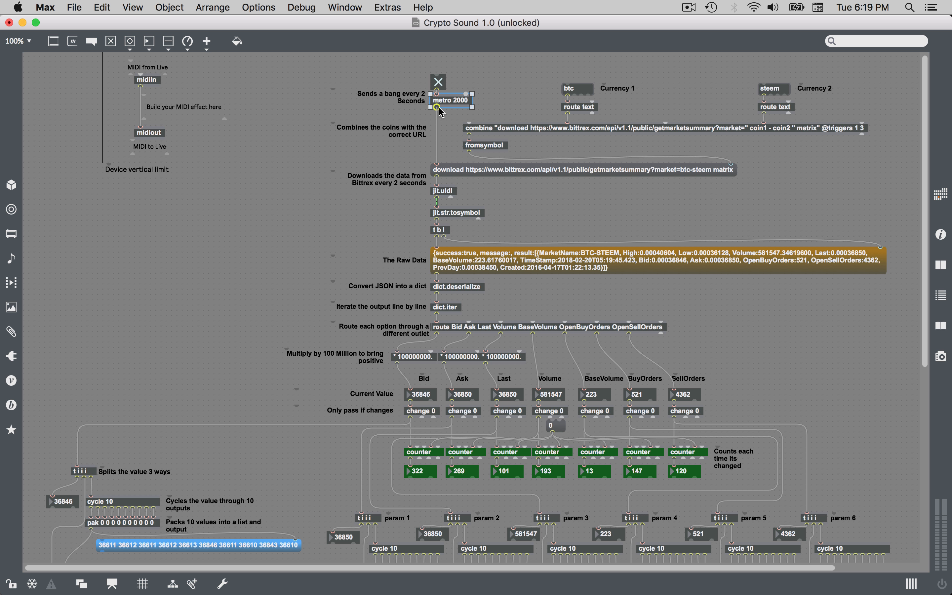